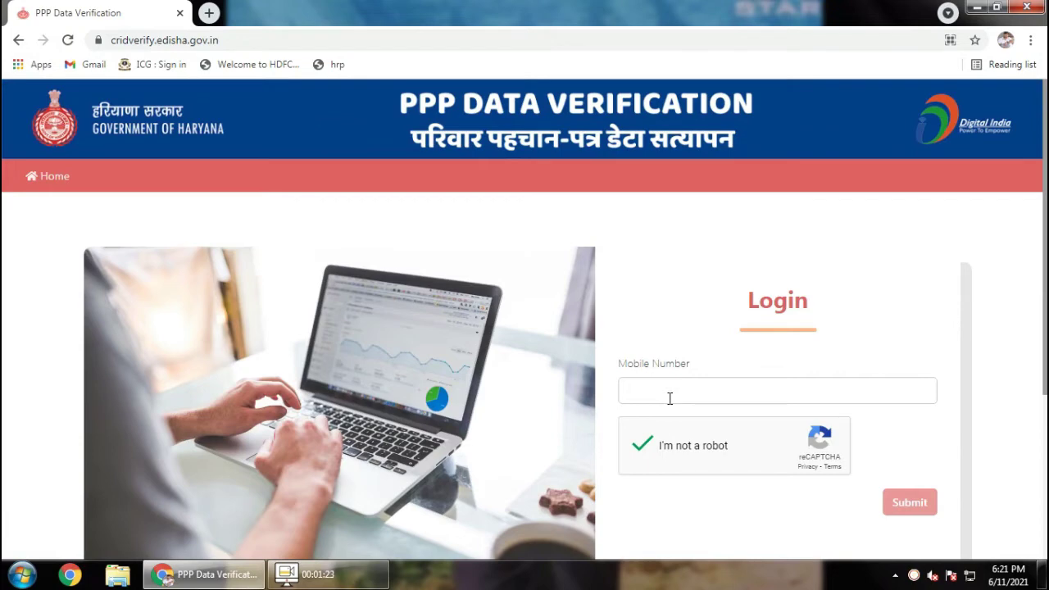
Enter the registered mobile number, request a one-time code, and dismiss the code-sent notice.
click(669, 398)
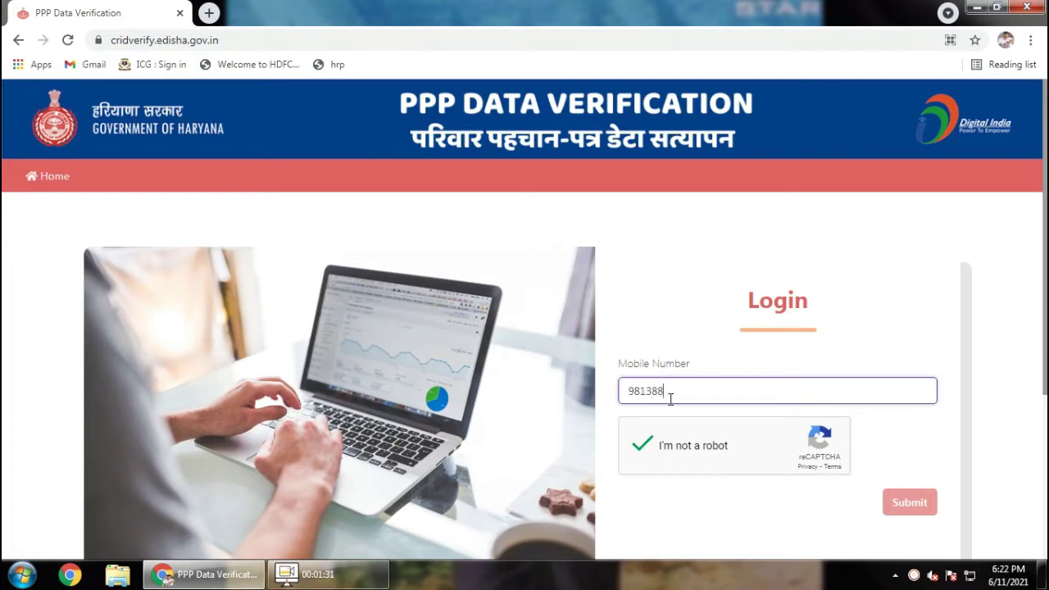
text(9)
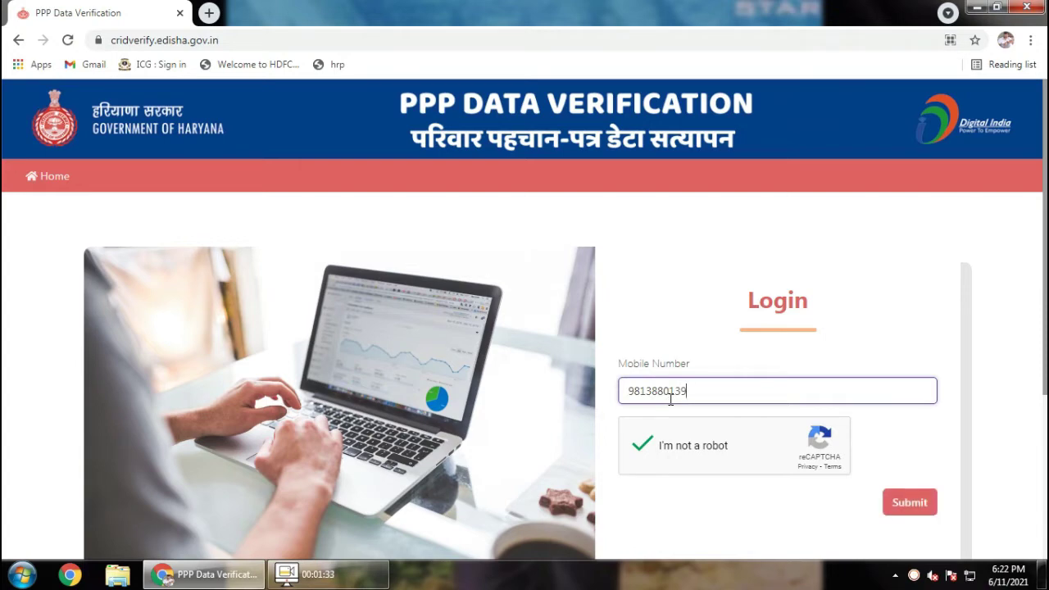
click(914, 503)
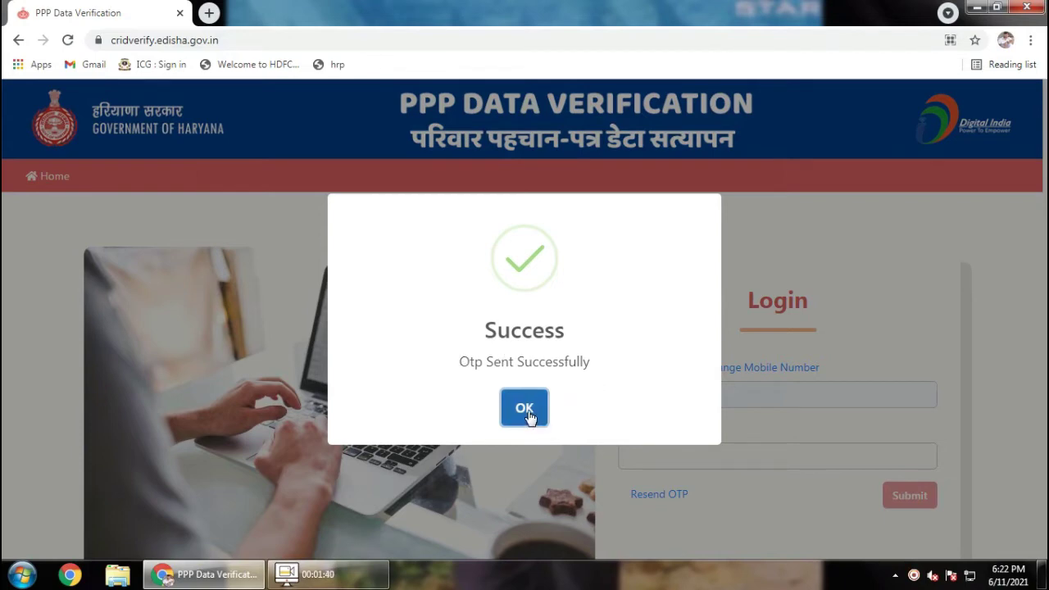
click(524, 408)
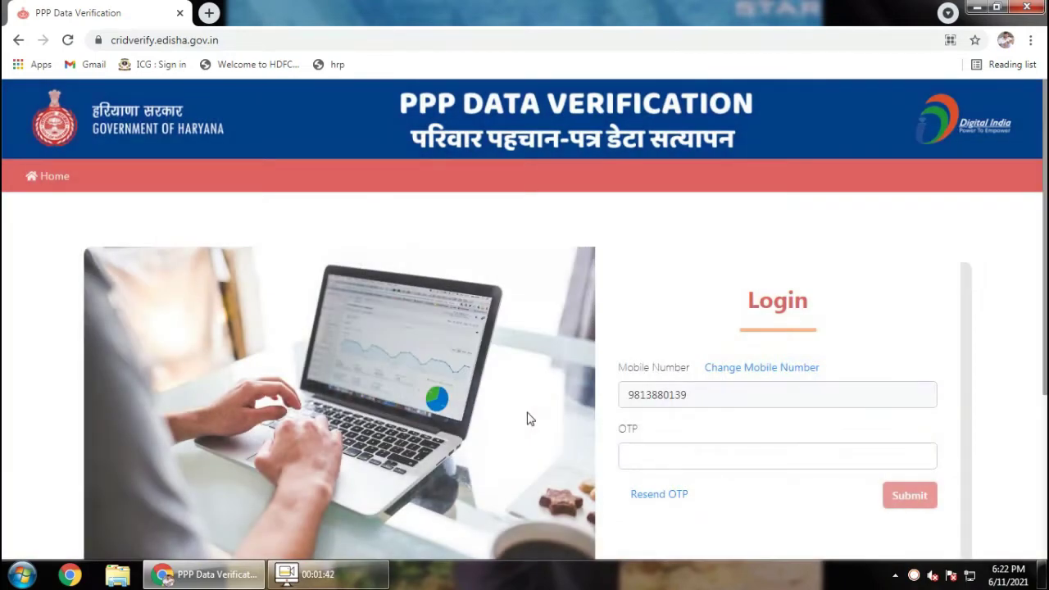
Enter the one-time code, correct its last digits, and log in.
click(745, 456)
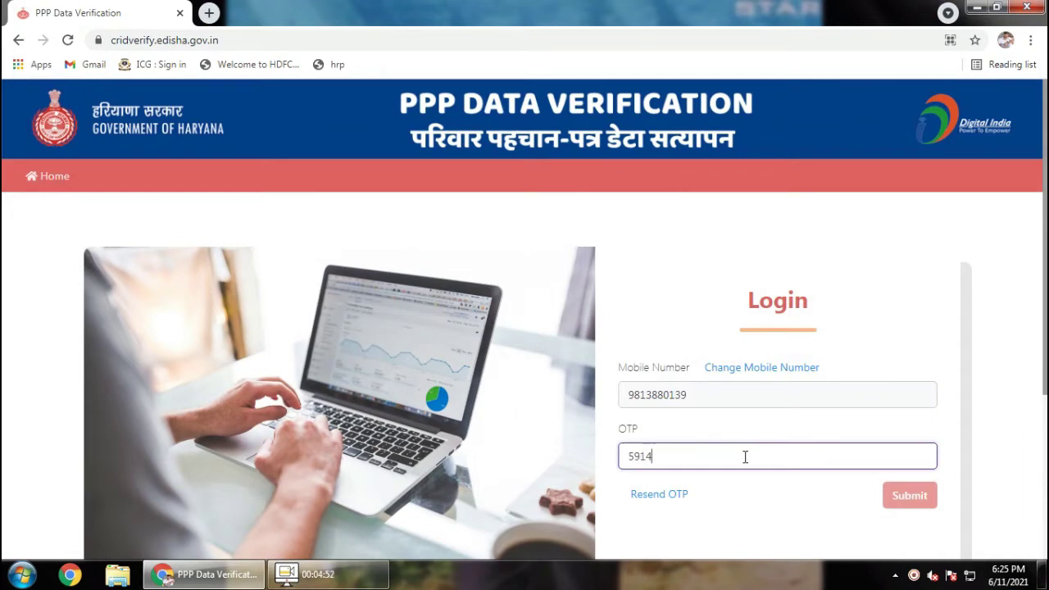
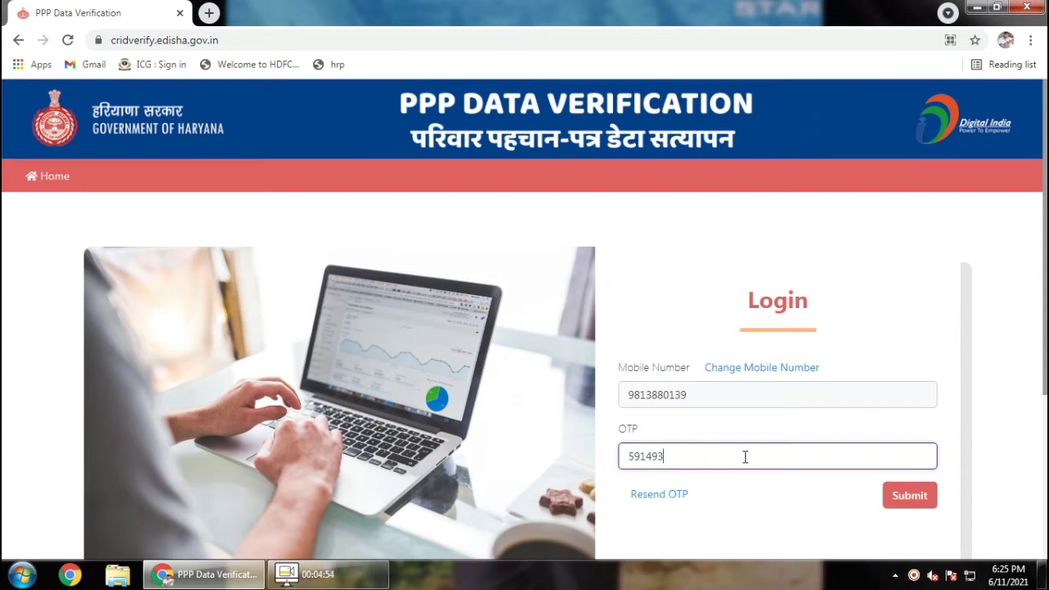
scroll(857, 267, down, 1)
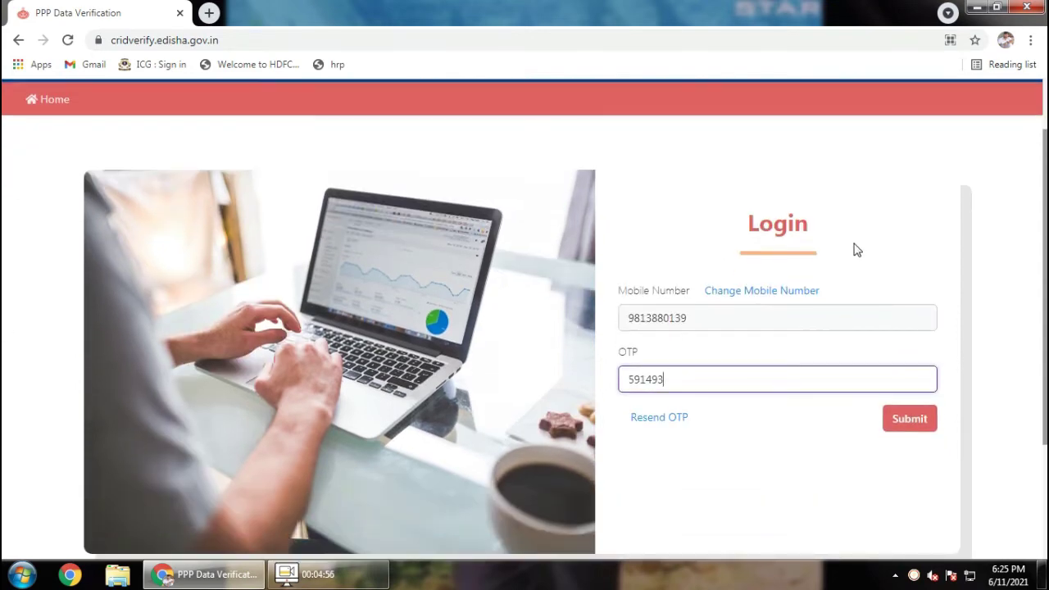
drag(695, 378, 653, 379)
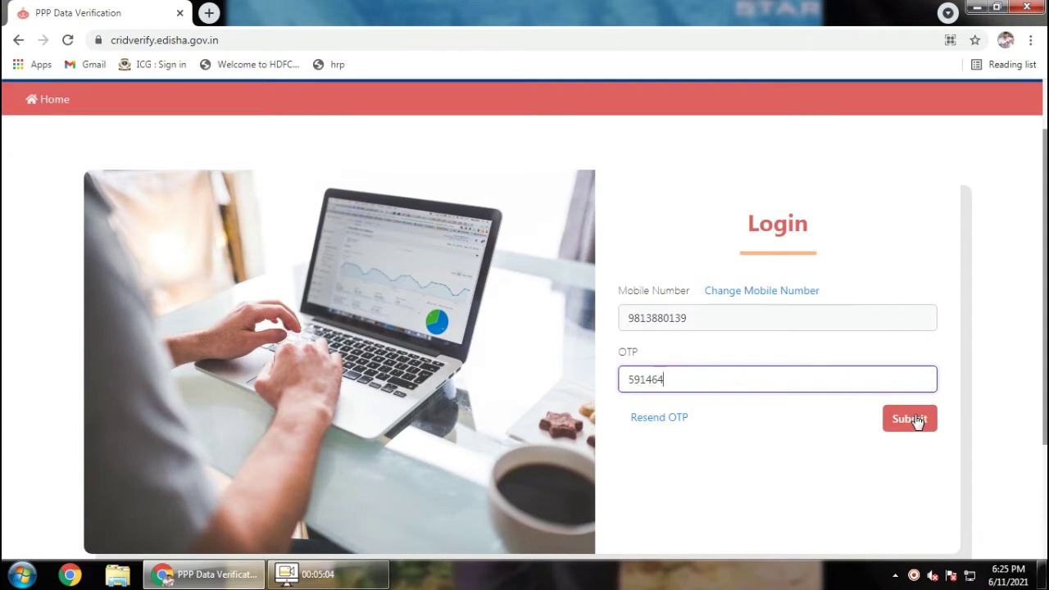
click(915, 420)
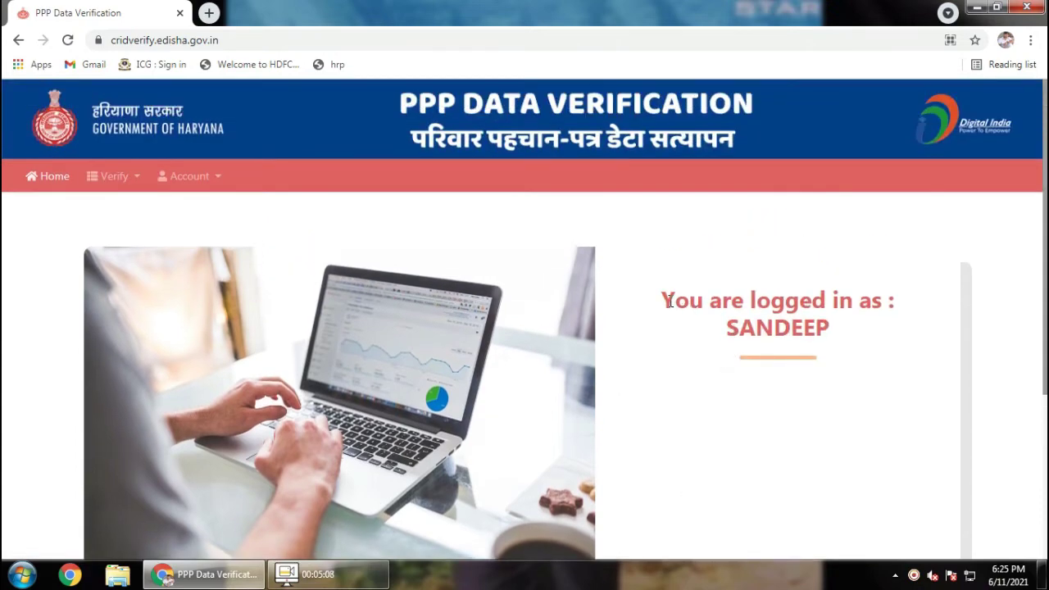
Open the Verify > Caste Data page with Putauda (Jhajjar) as the ward/village.
drag(668, 301, 878, 341)
click(855, 351)
click(134, 181)
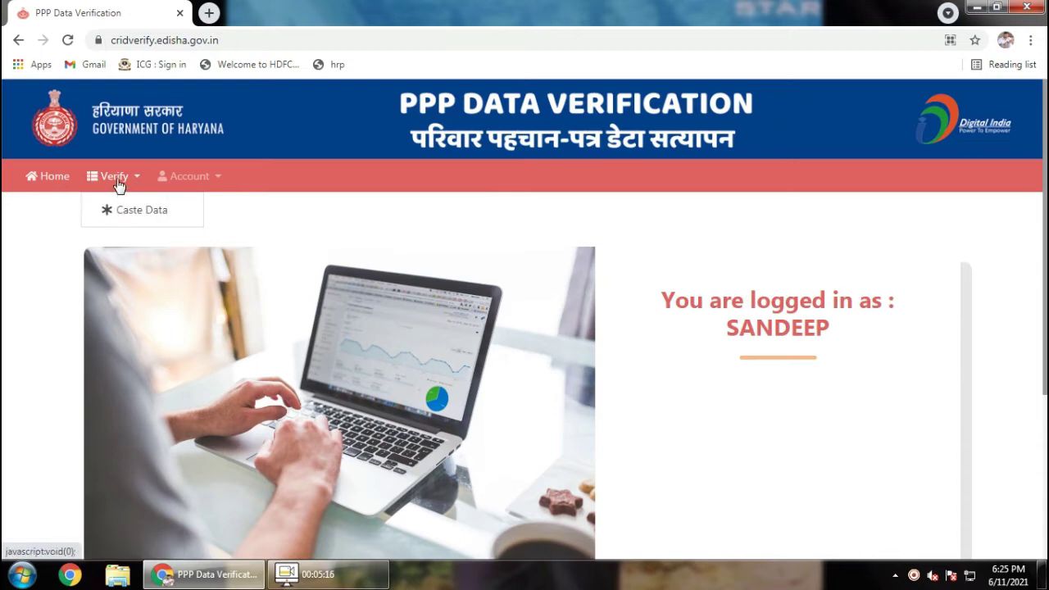
click(160, 215)
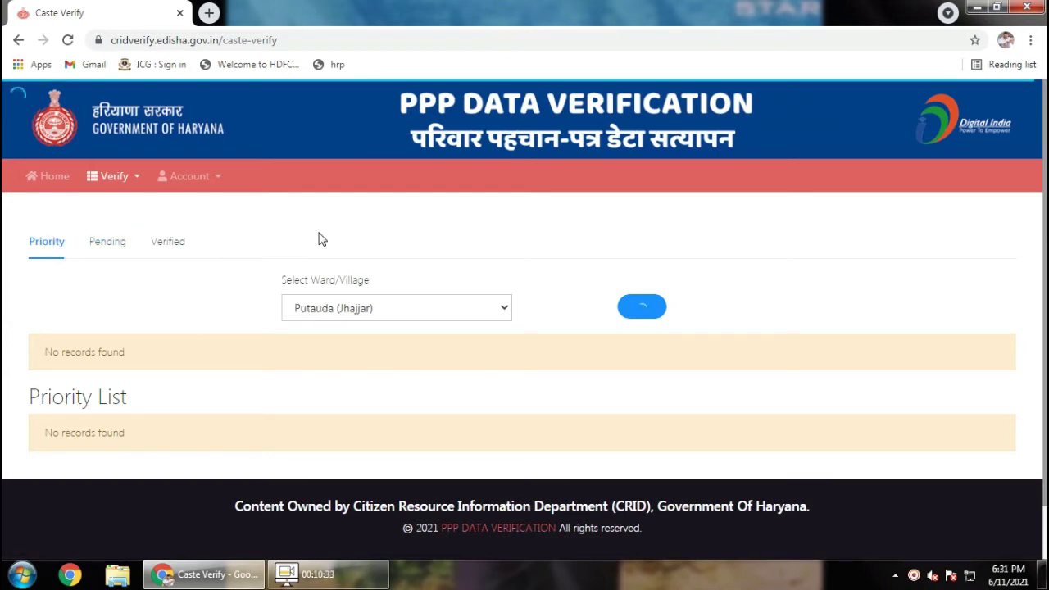
scroll(346, 253, down, 1)
Review the Verified families list, return to Priority, then show the Pending families.
click(364, 250)
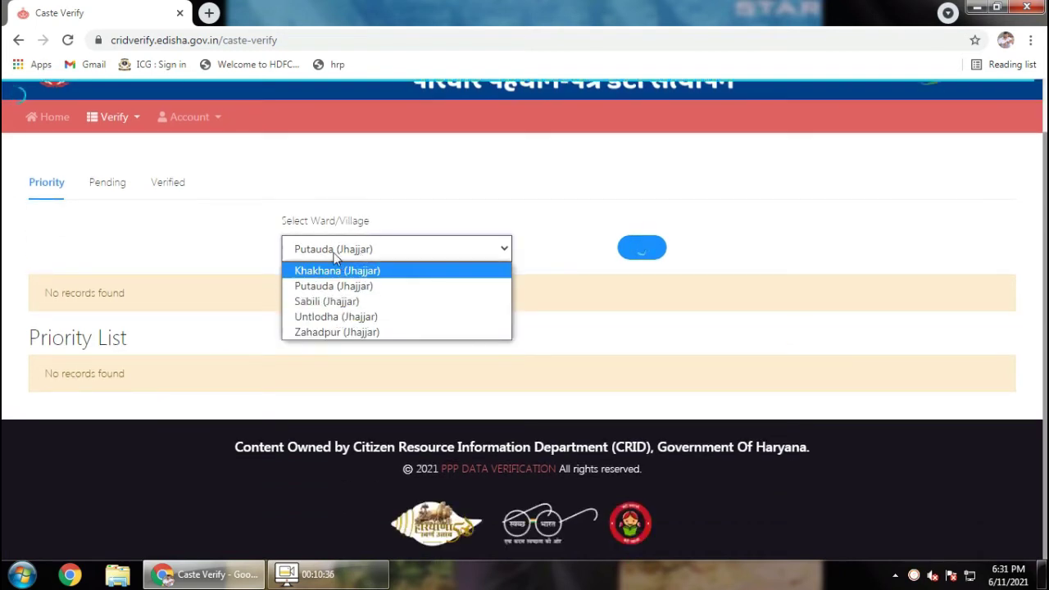
click(279, 193)
click(171, 186)
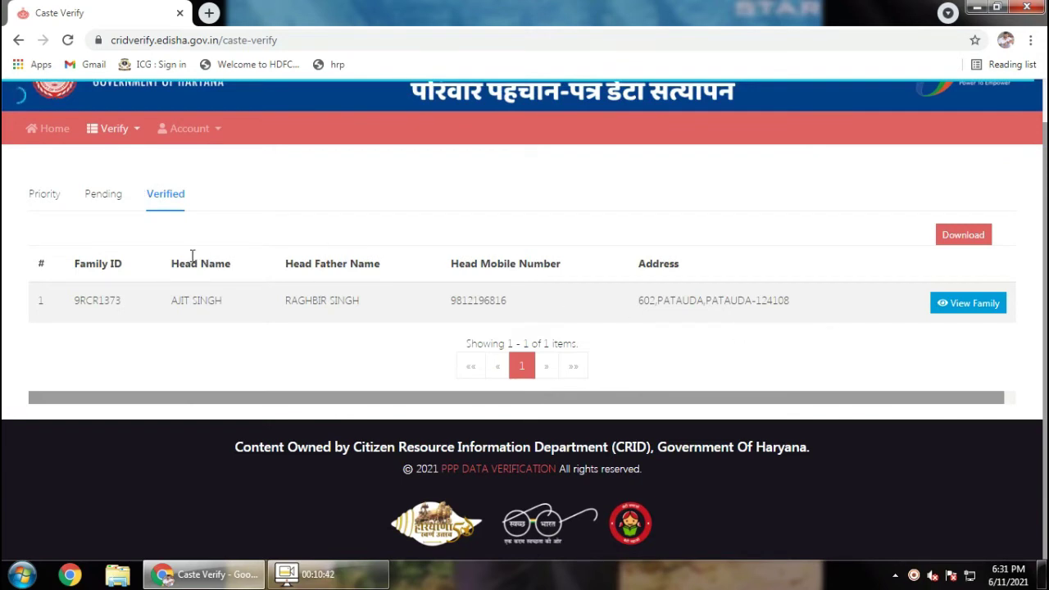
click(112, 202)
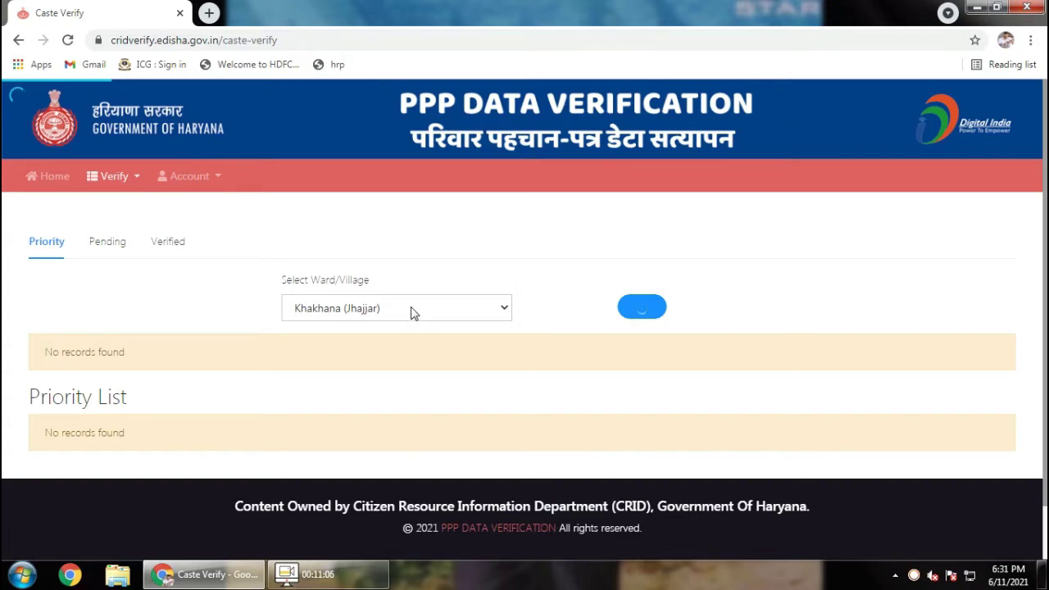
click(105, 246)
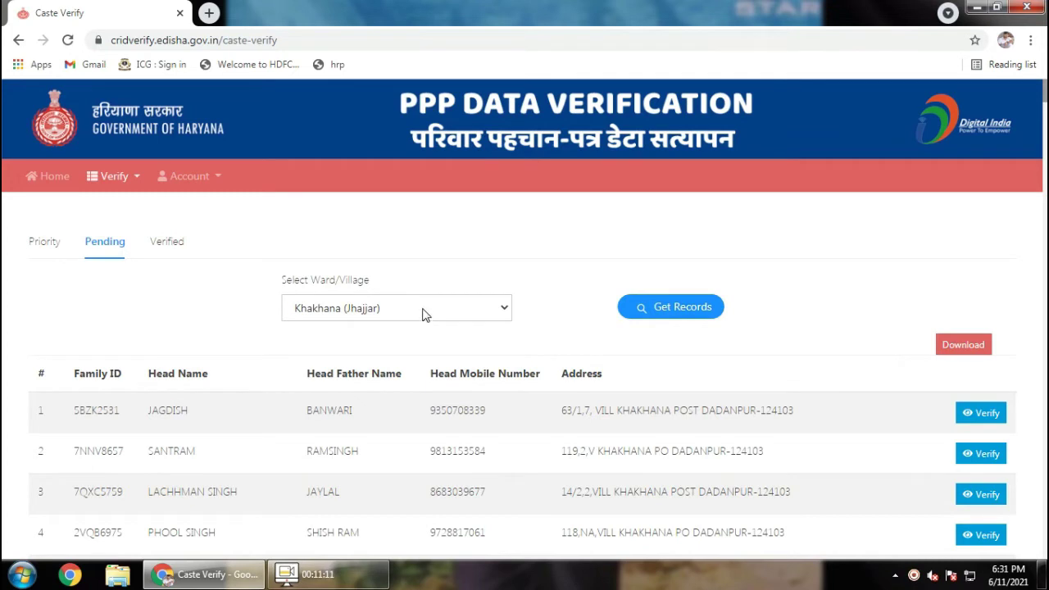
click(423, 316)
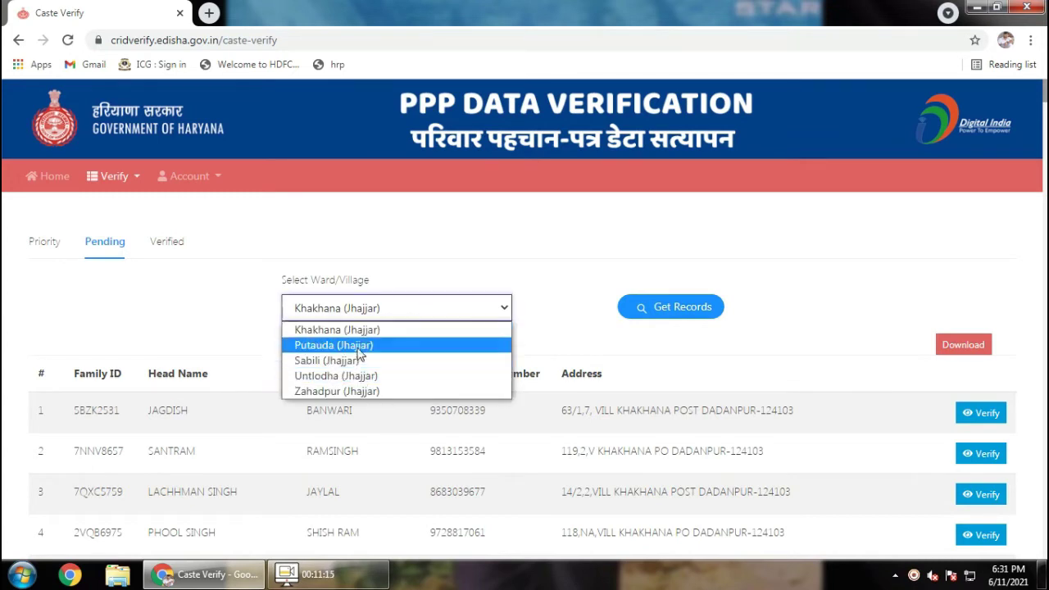
Load Putauda (Jhajjar)'s pending families, review the first two rows, and download the list.
click(358, 346)
click(696, 319)
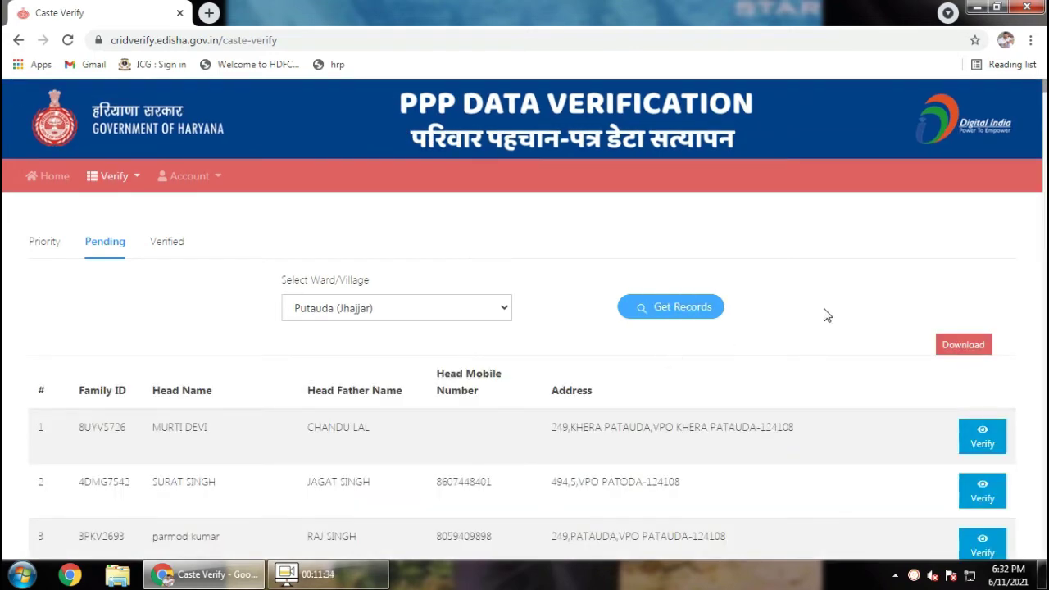
scroll(782, 302, down, 2)
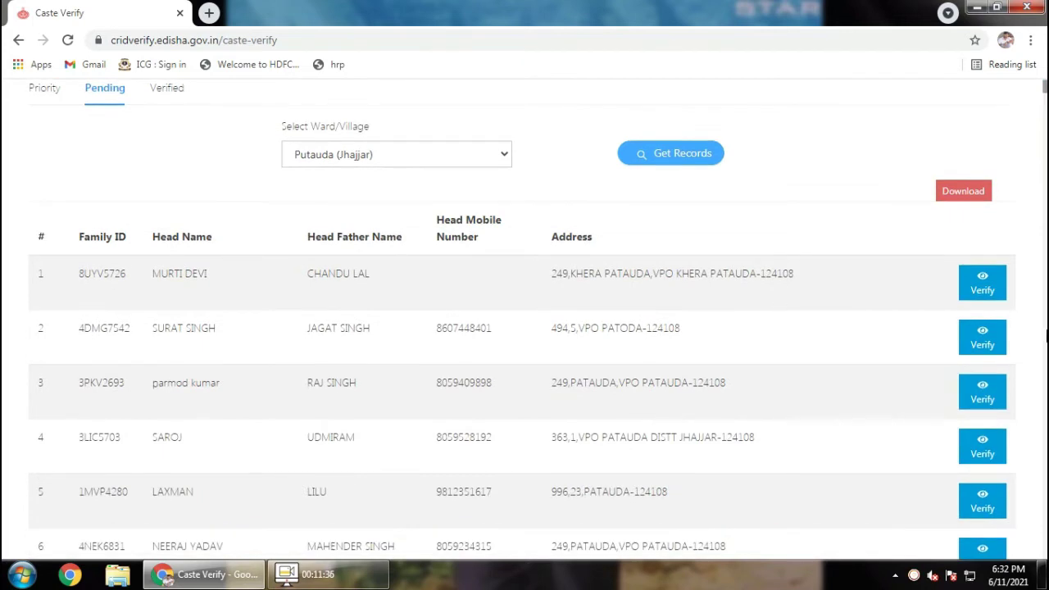
drag(83, 274, 197, 274)
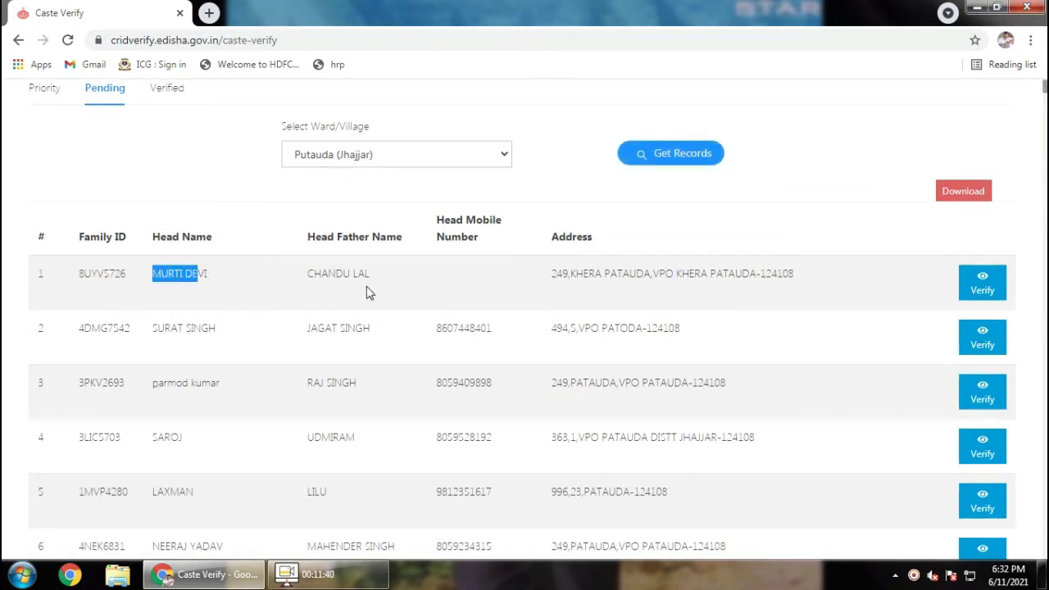
drag(322, 273, 375, 275)
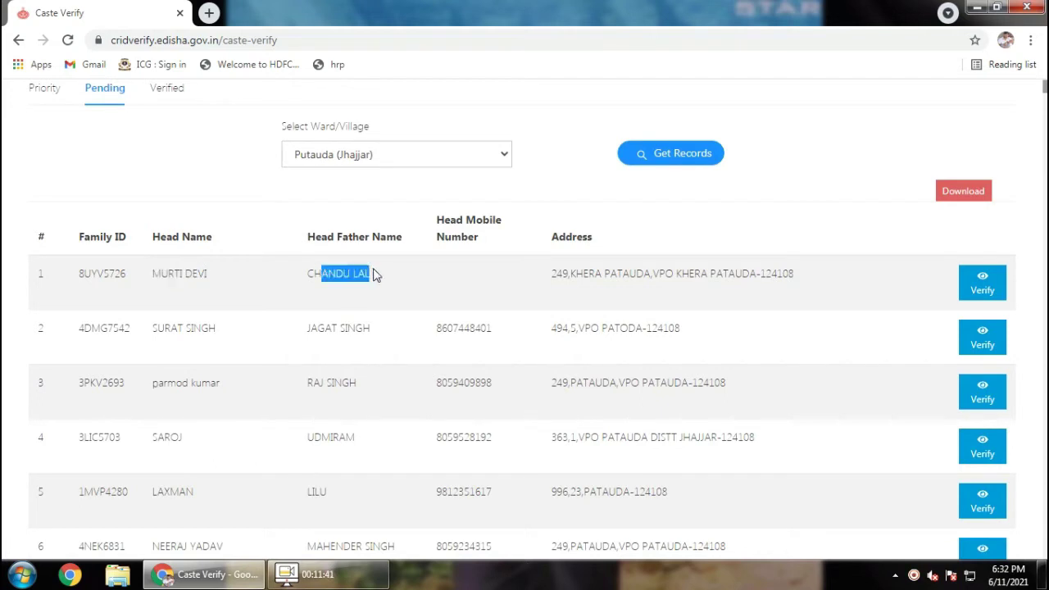
click(555, 275)
double_click(451, 331)
drag(549, 335, 683, 332)
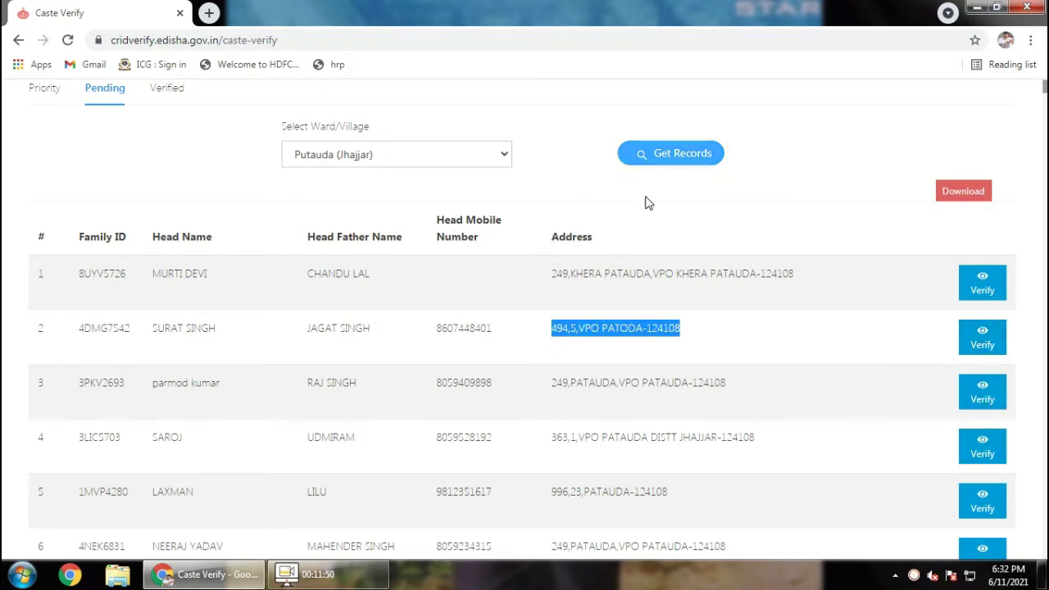
click(960, 196)
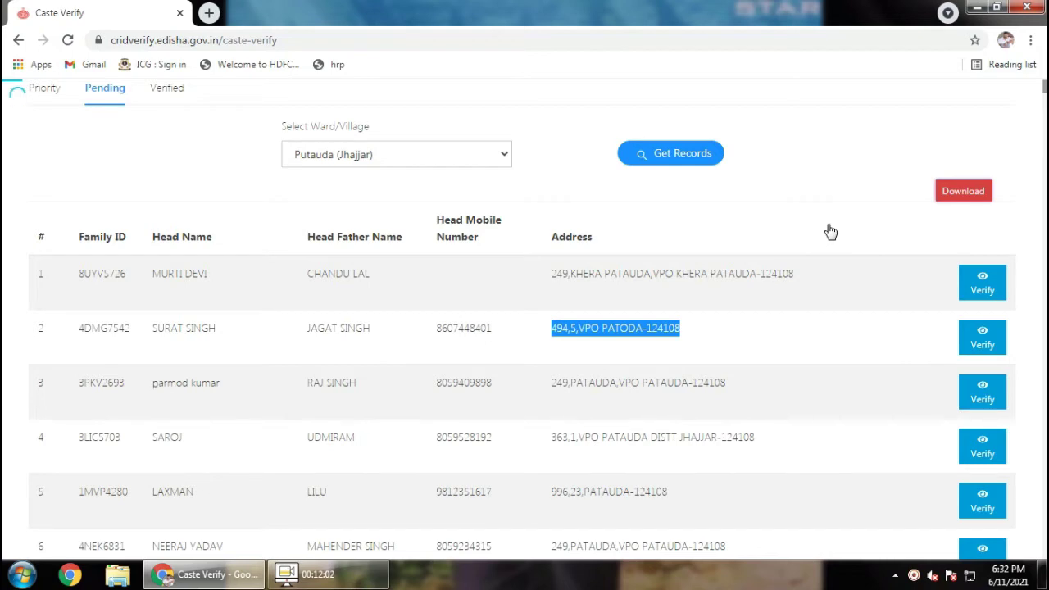
Scroll through the pending Putauda family records and open the in-page find bar.
scroll(639, 273, down, 1)
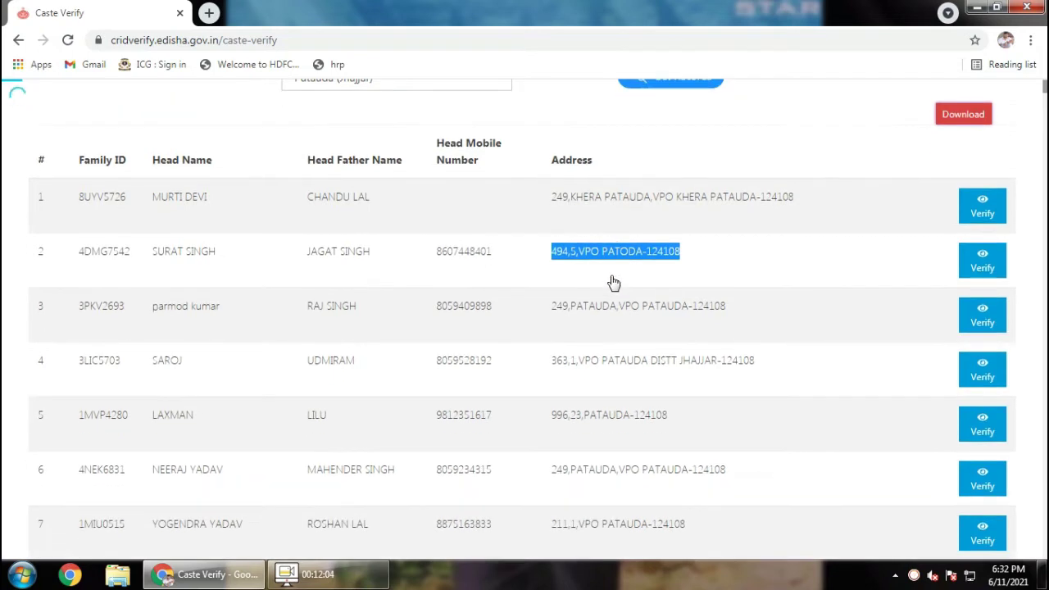
scroll(712, 228, up, 1)
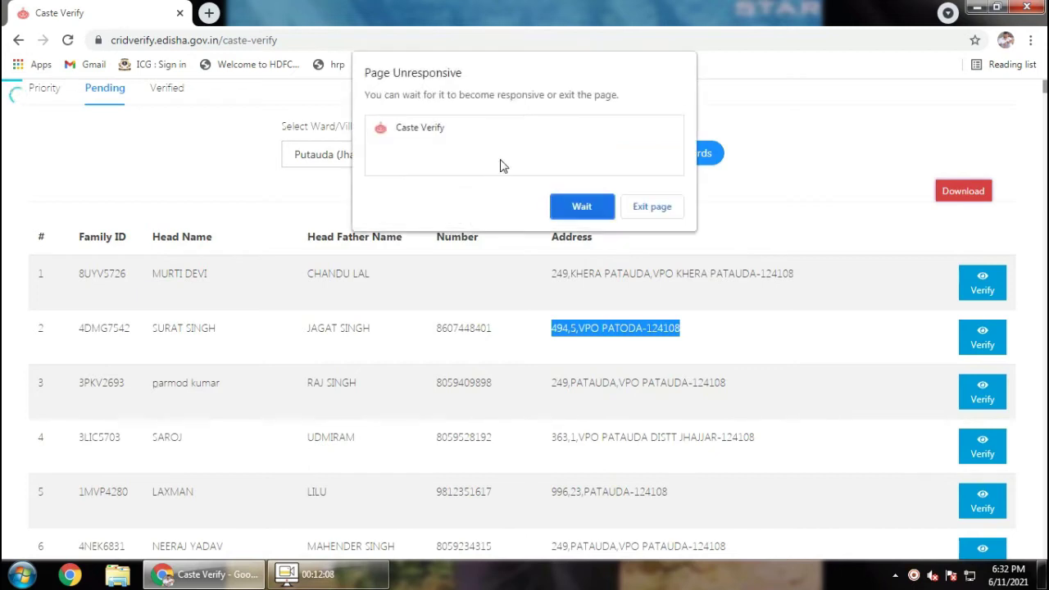
click(580, 206)
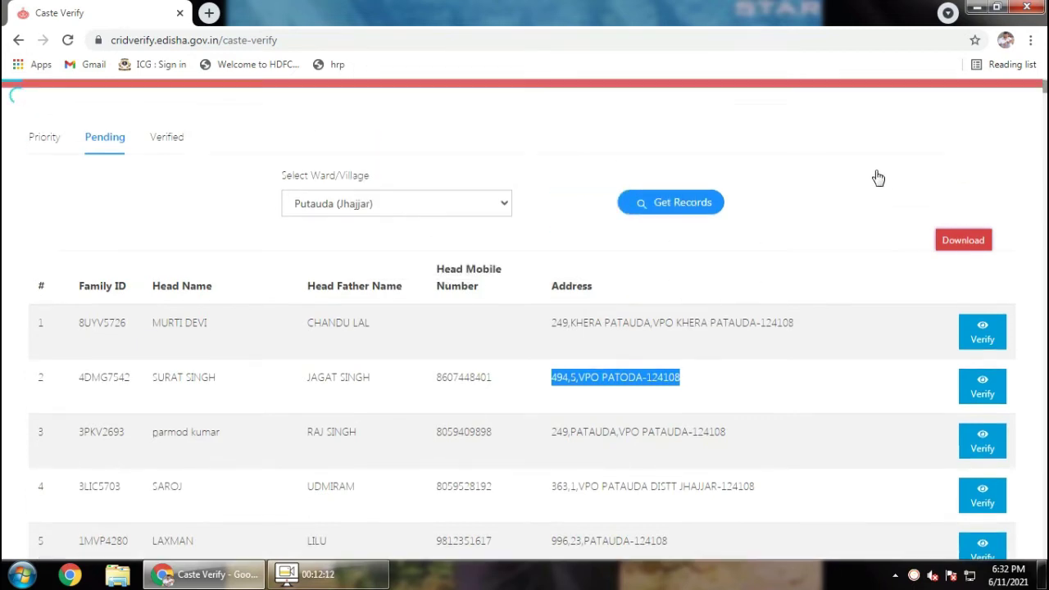
scroll(485, 244, down, 7)
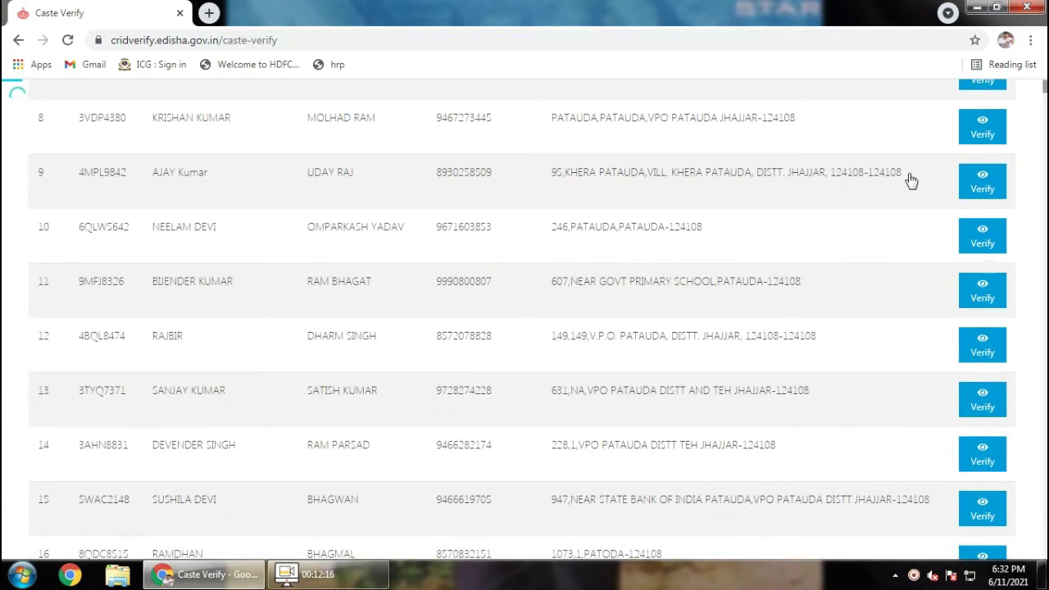
scroll(497, 427, down, 2)
scroll(497, 427, down, 8)
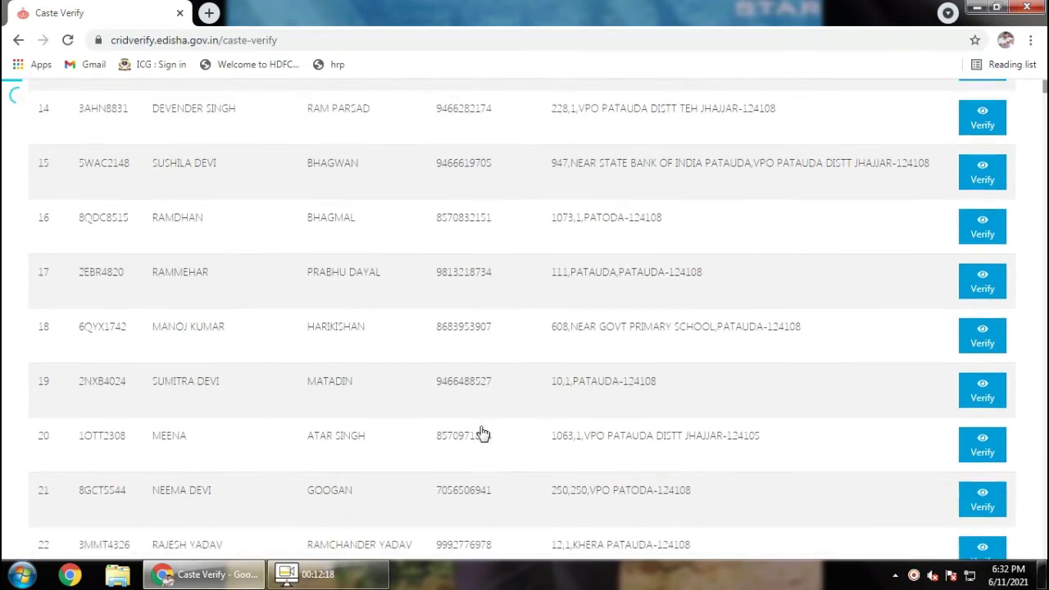
scroll(405, 320, down, 8)
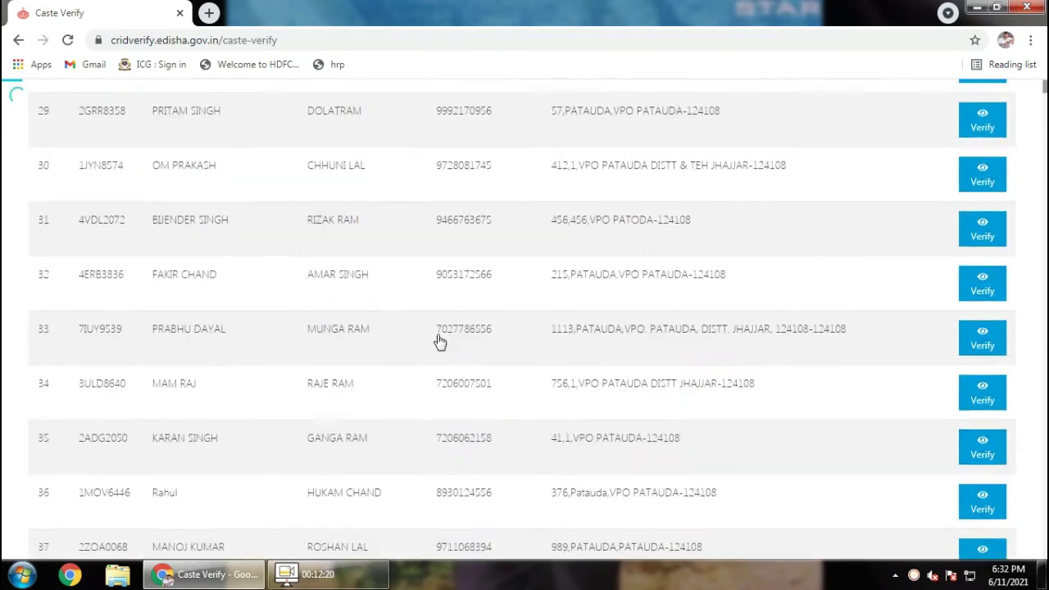
scroll(440, 344, down, 4)
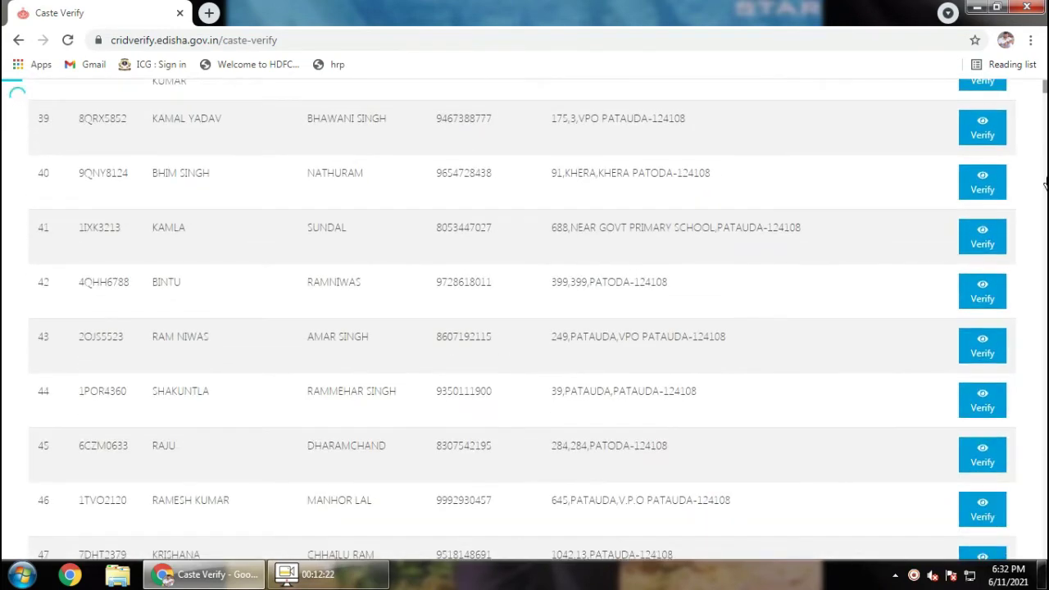
scroll(642, 344, down, 5)
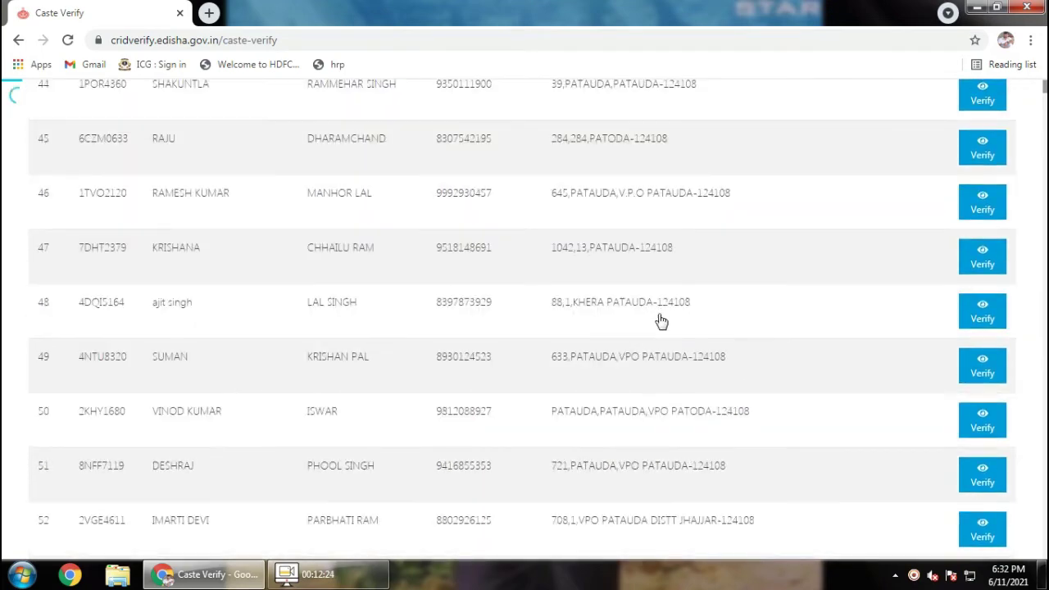
scroll(662, 320, down, 2)
key(ctrl+f)
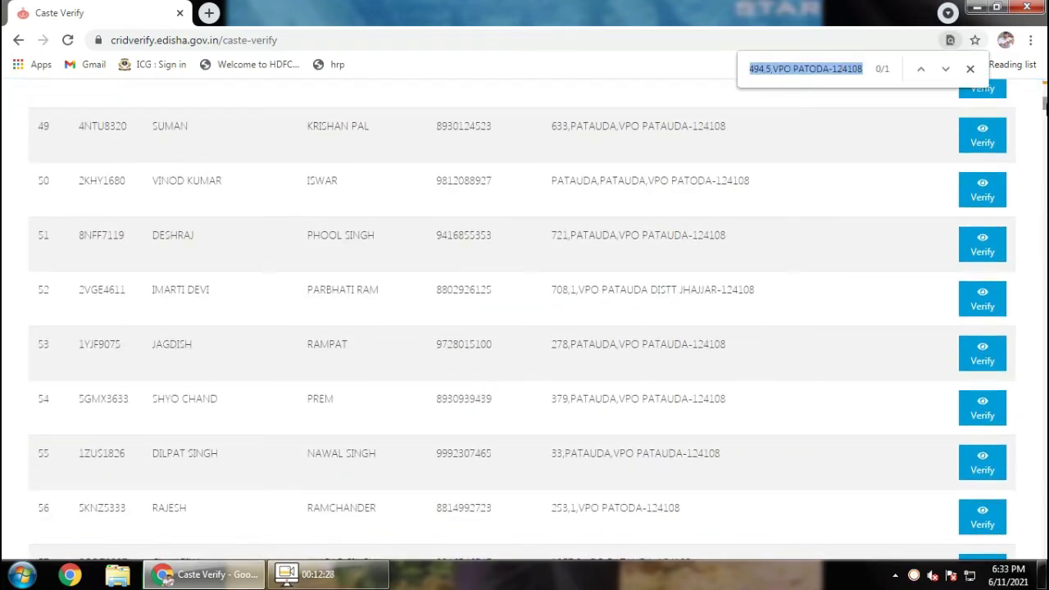
Replace the find bar's old address query with a family head's name.
drag(1046, 100, 1046, 90)
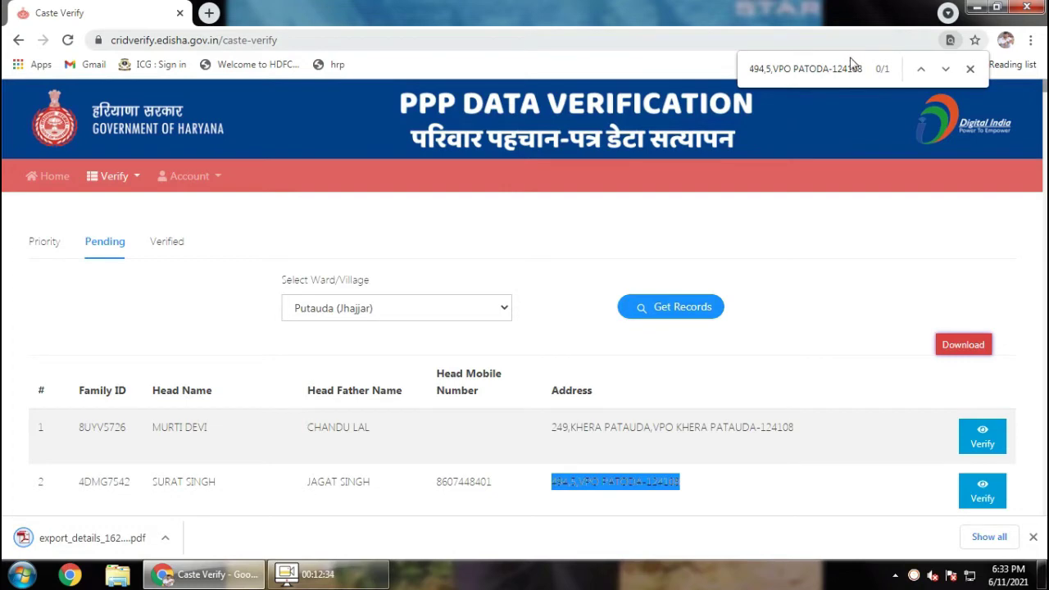
drag(751, 67, 910, 65)
key(BackSpace)
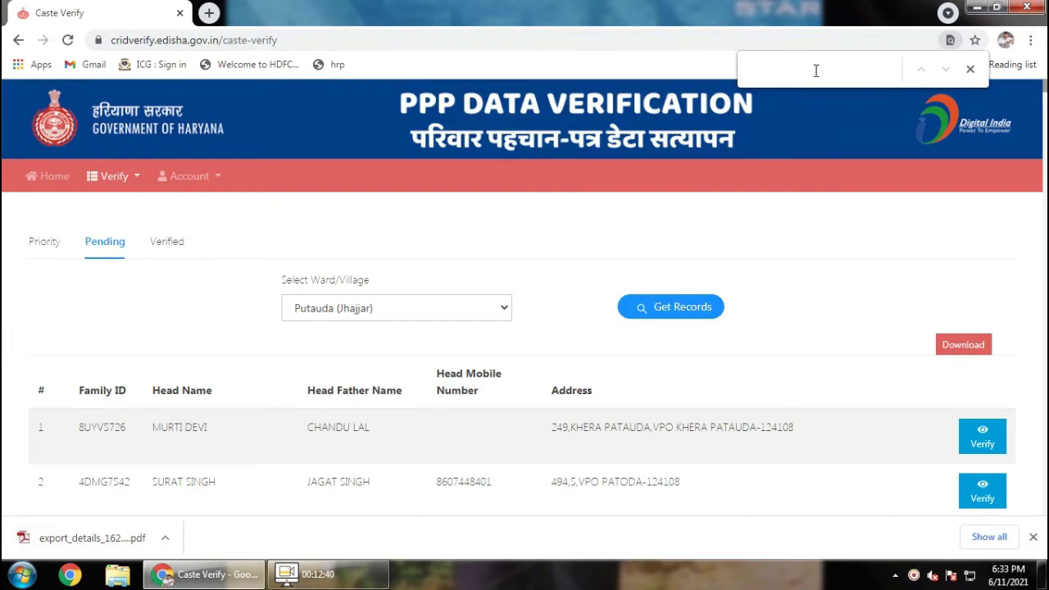
key(ctrl+z)
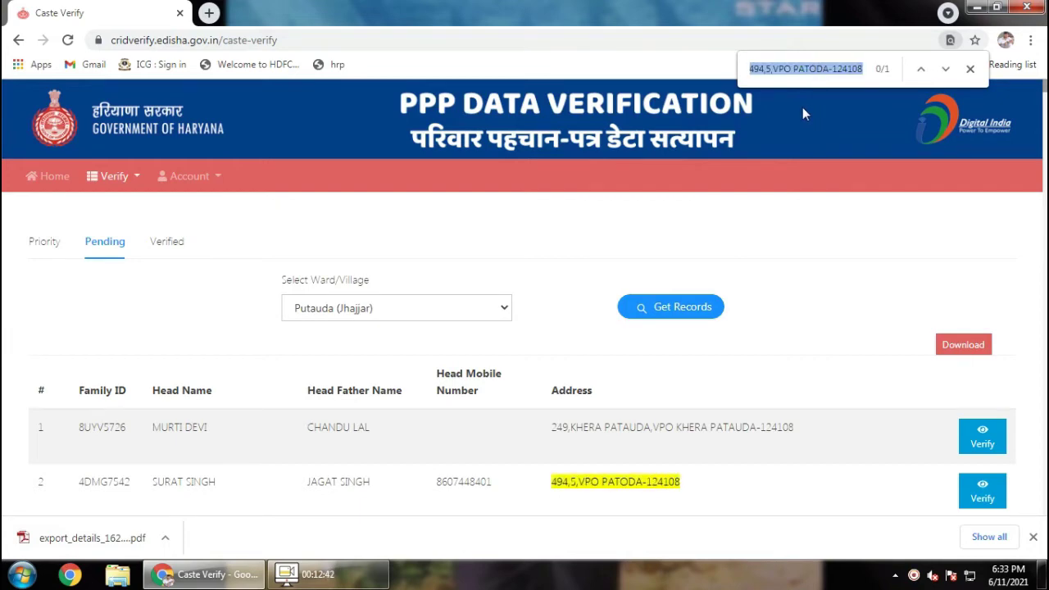
text(Vijay)
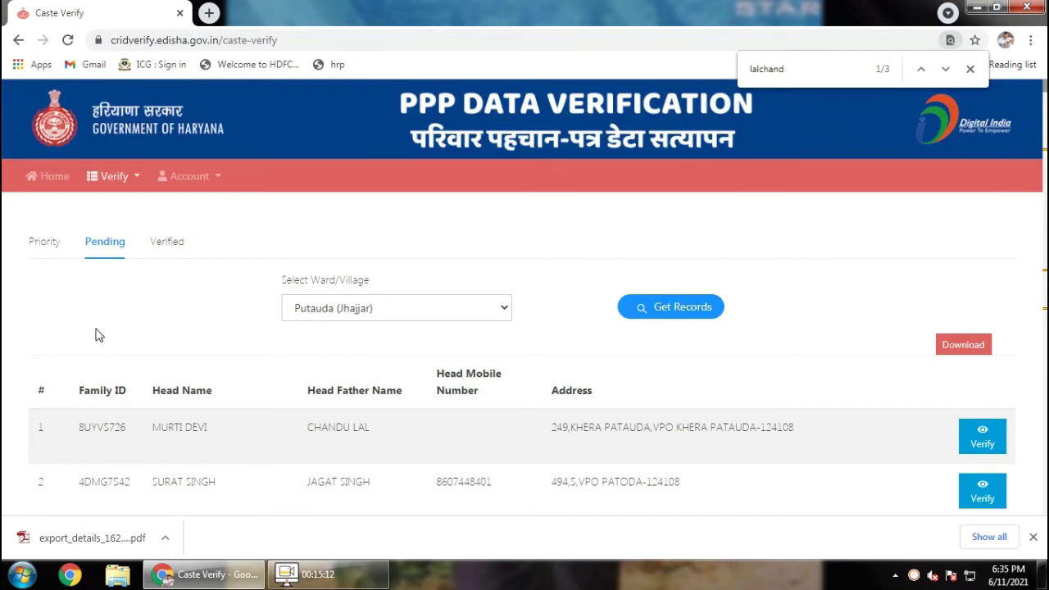
Scroll to the sixth family and select its head's surname, father name, mobile and address.
scroll(213, 428, down, 2)
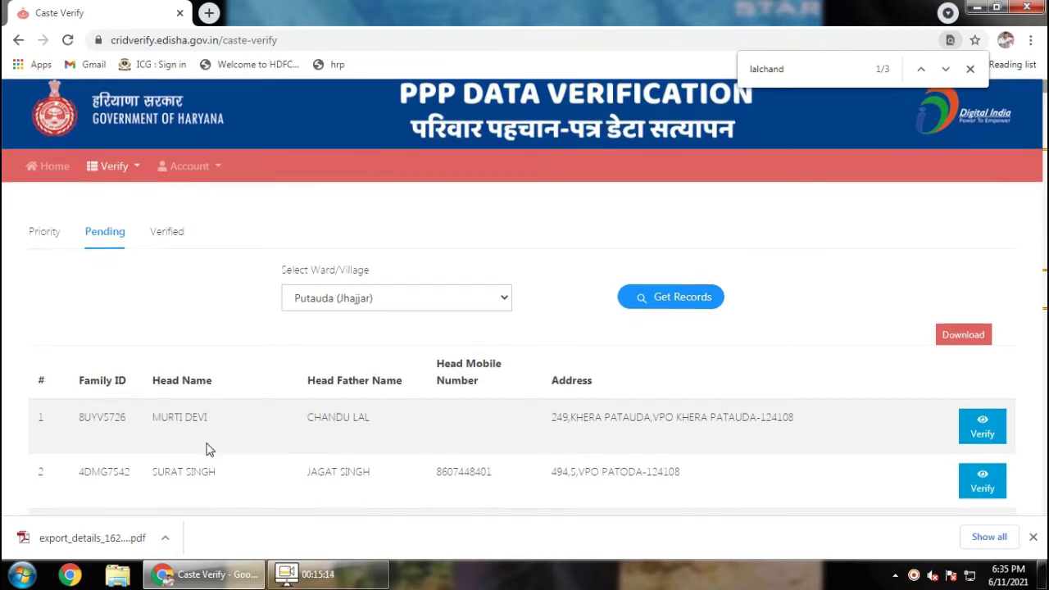
scroll(213, 374, down, 1)
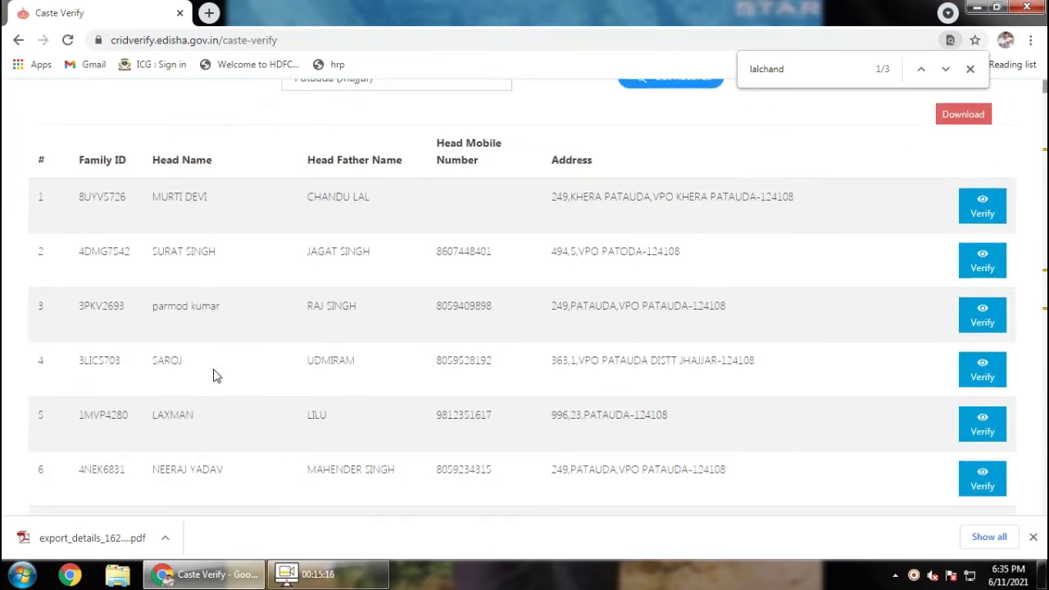
scroll(213, 375, down, 1)
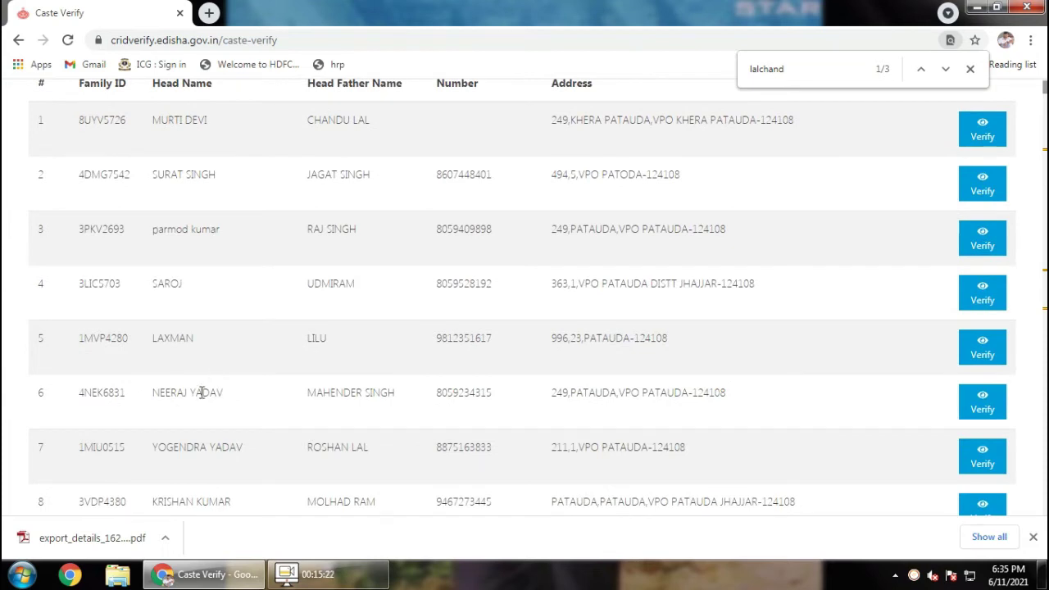
double_click(202, 393)
click(295, 384)
drag(222, 398, 588, 403)
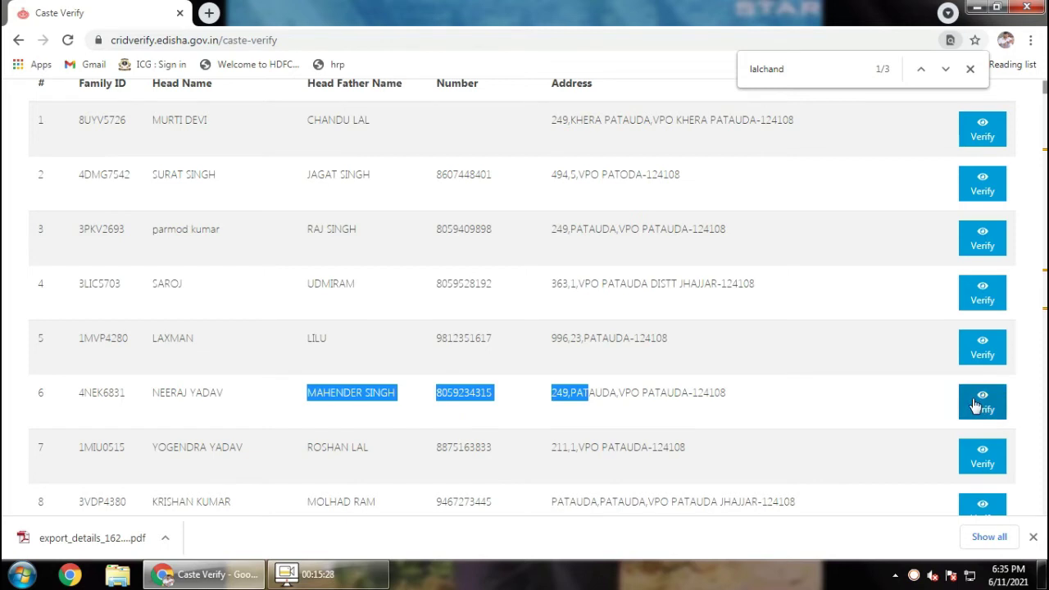
Open the sixth family's caste form and set head caste BC-B with sub caste Ahir/Yadav.
click(975, 404)
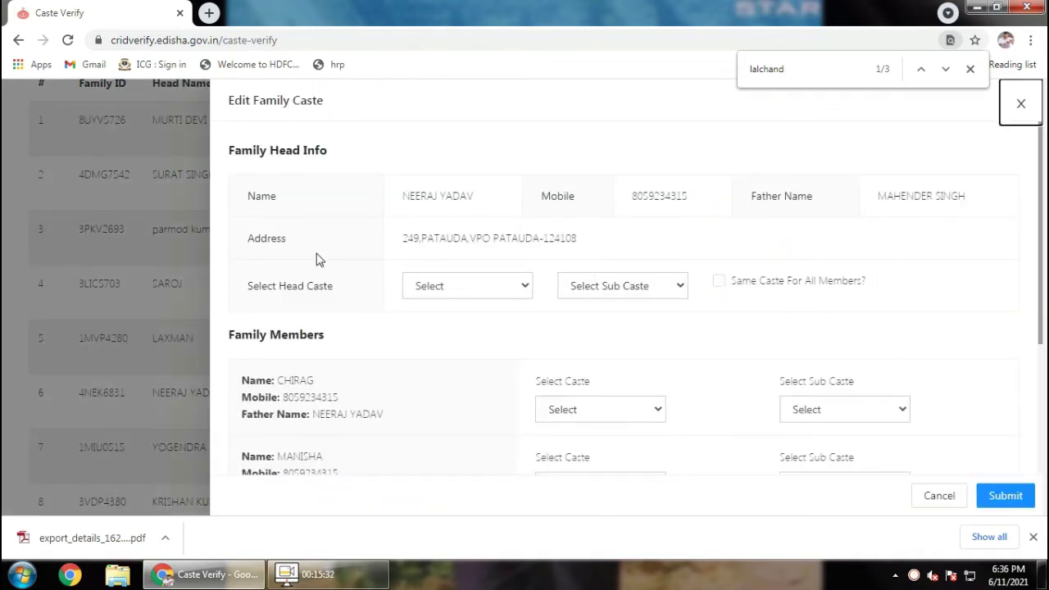
click(456, 286)
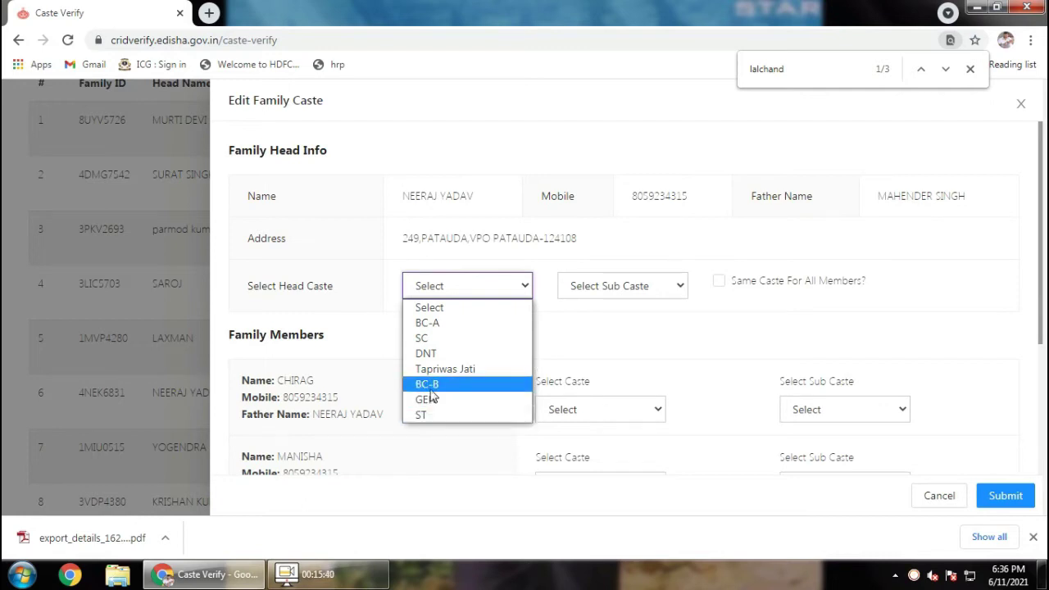
click(433, 384)
click(637, 291)
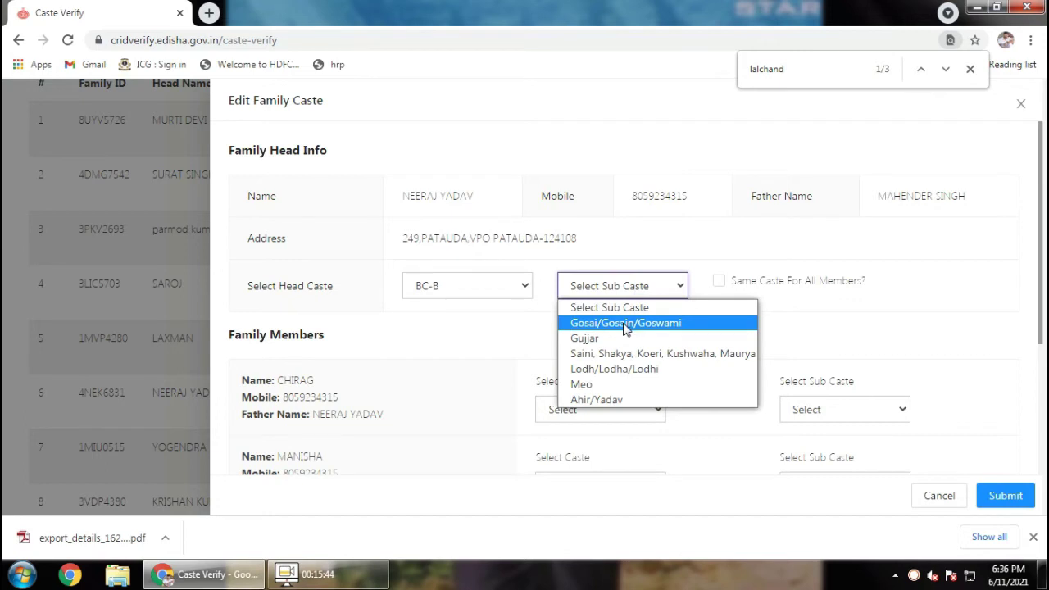
click(595, 399)
Try GEN and then BC-A as the head's caste, browsing the BC-A sub castes.
click(471, 288)
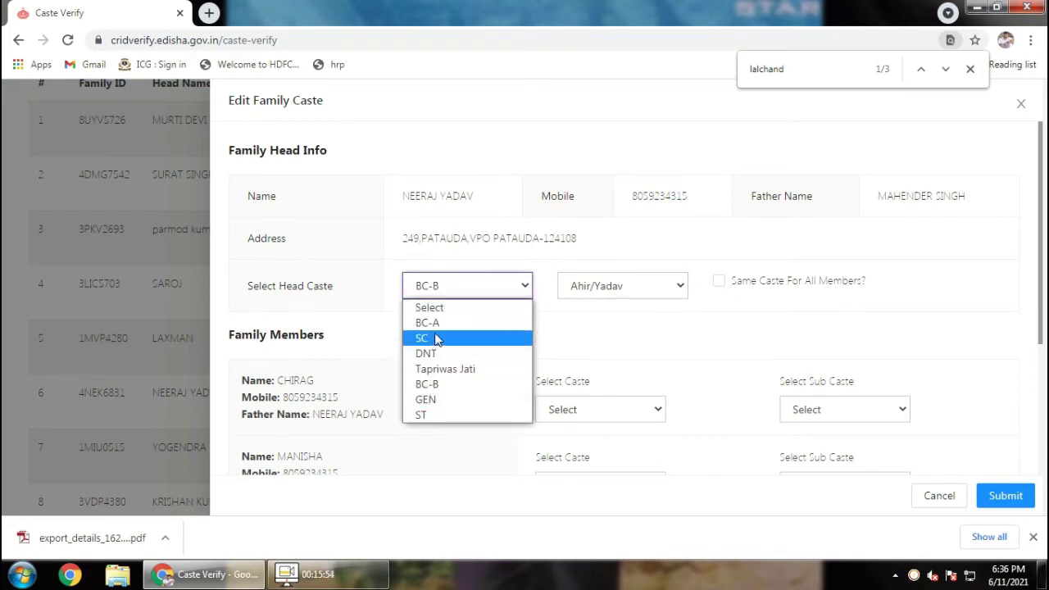
click(437, 385)
key(Down)
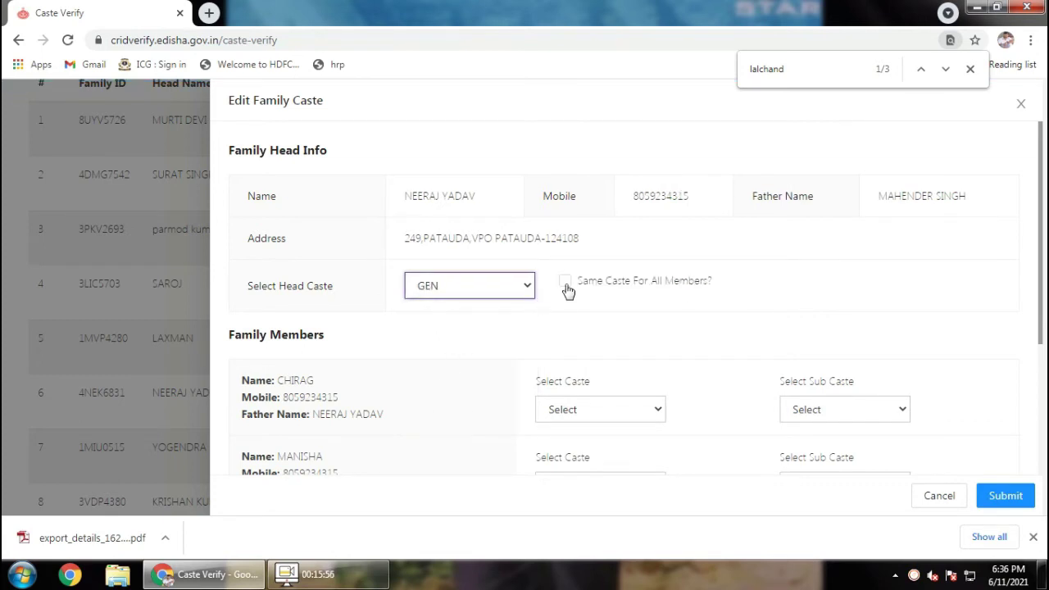
click(501, 286)
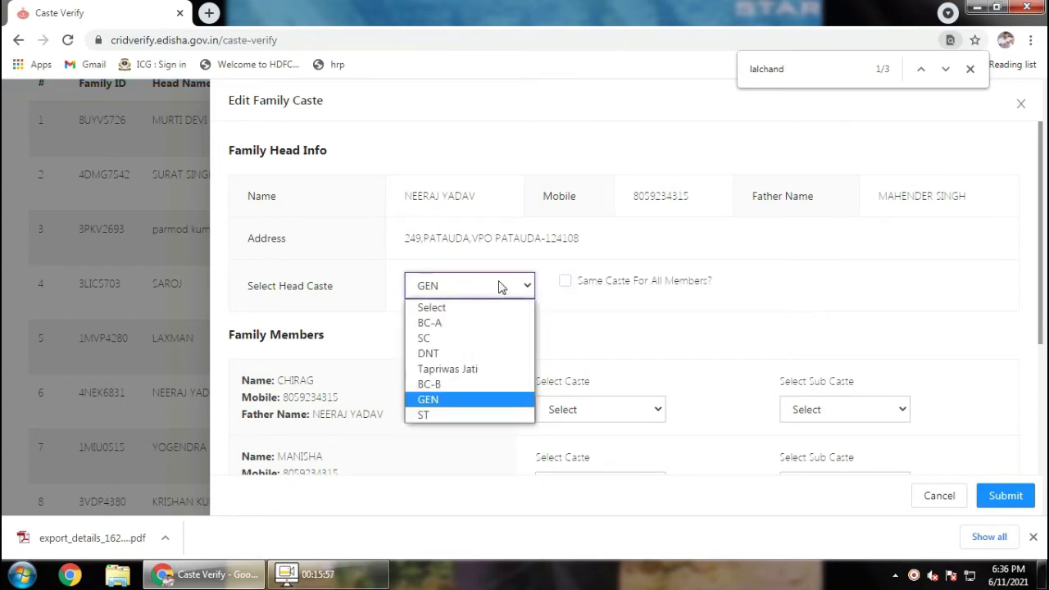
click(463, 323)
click(595, 298)
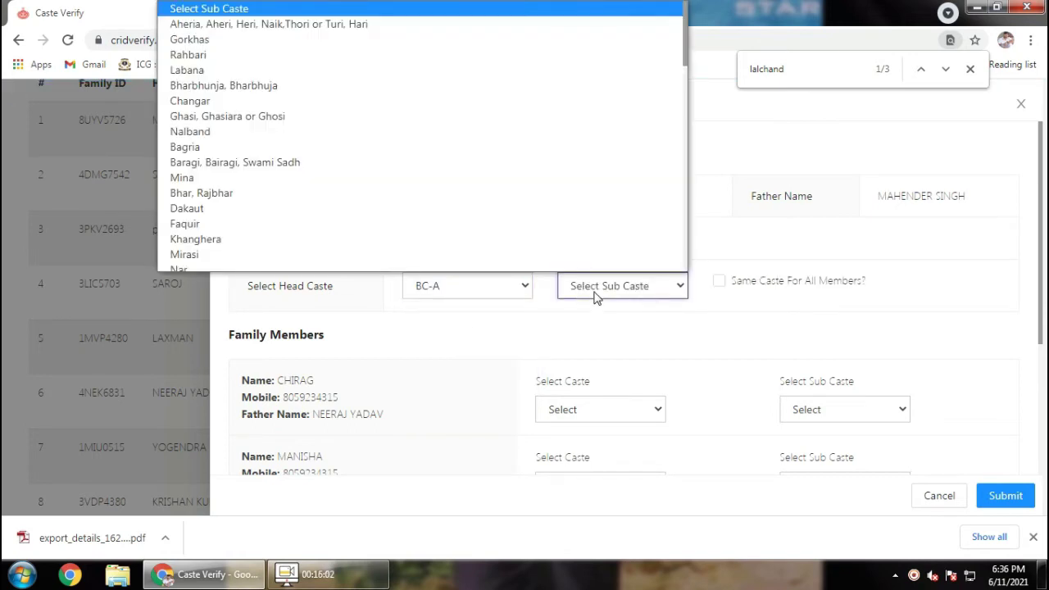
scroll(217, 168, down, 8)
scroll(218, 188, down, 8)
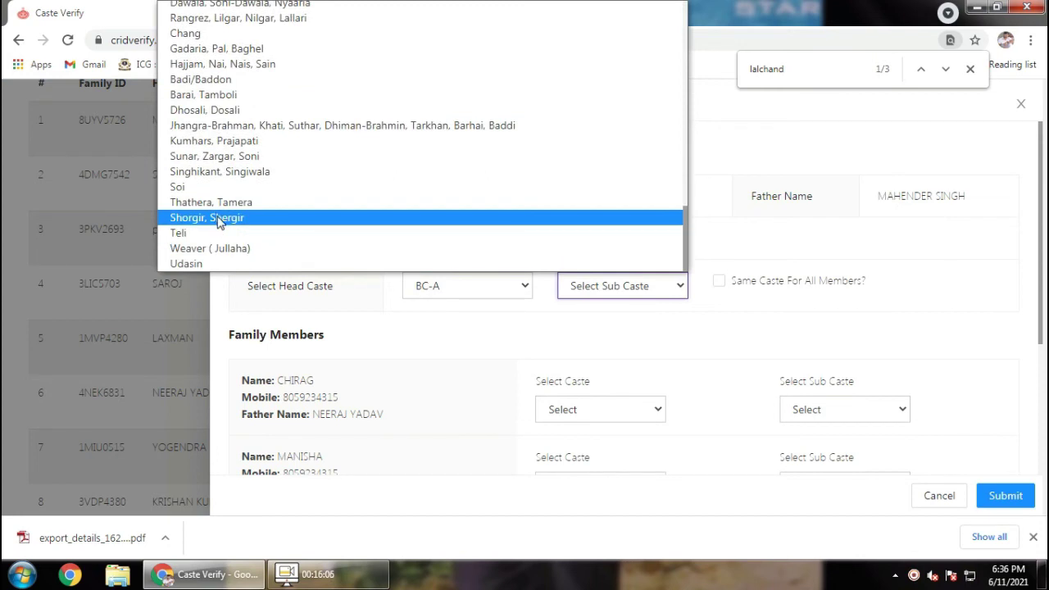
click(414, 287)
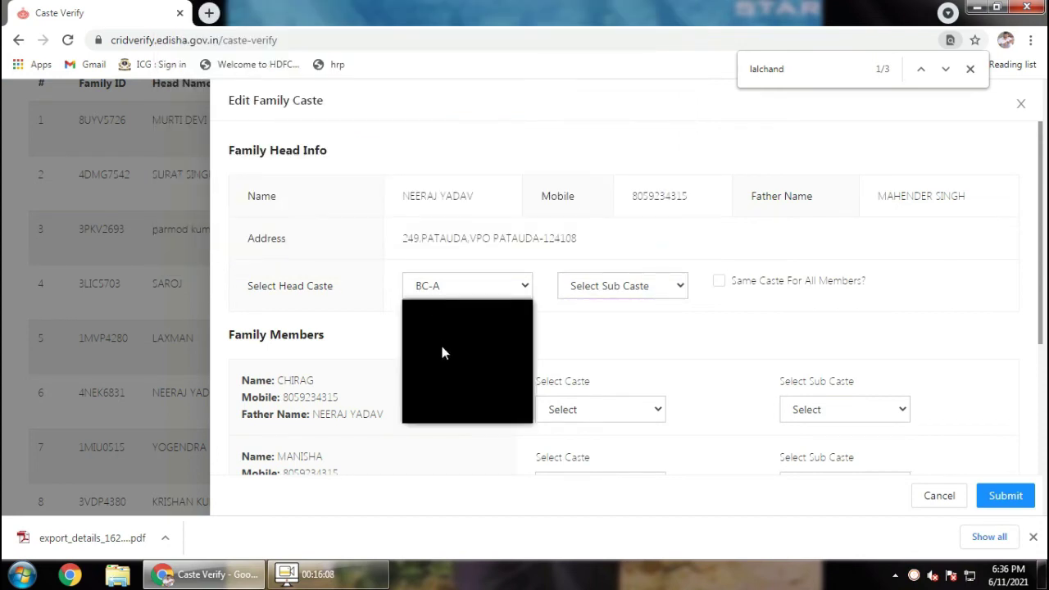
Try SC and browse its sub castes, then settle the head's caste back on BC-B.
click(449, 335)
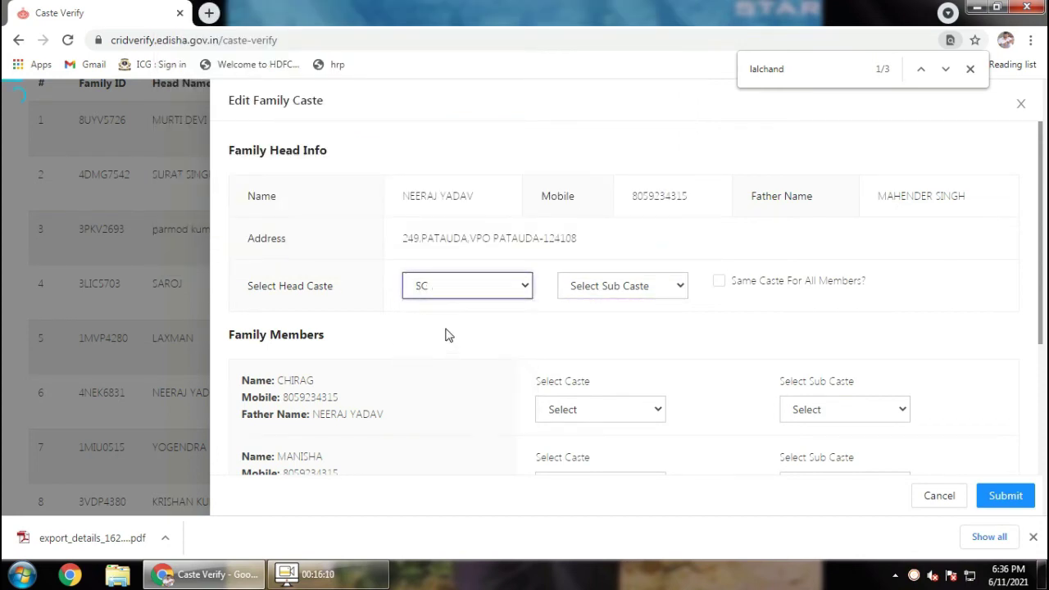
click(595, 288)
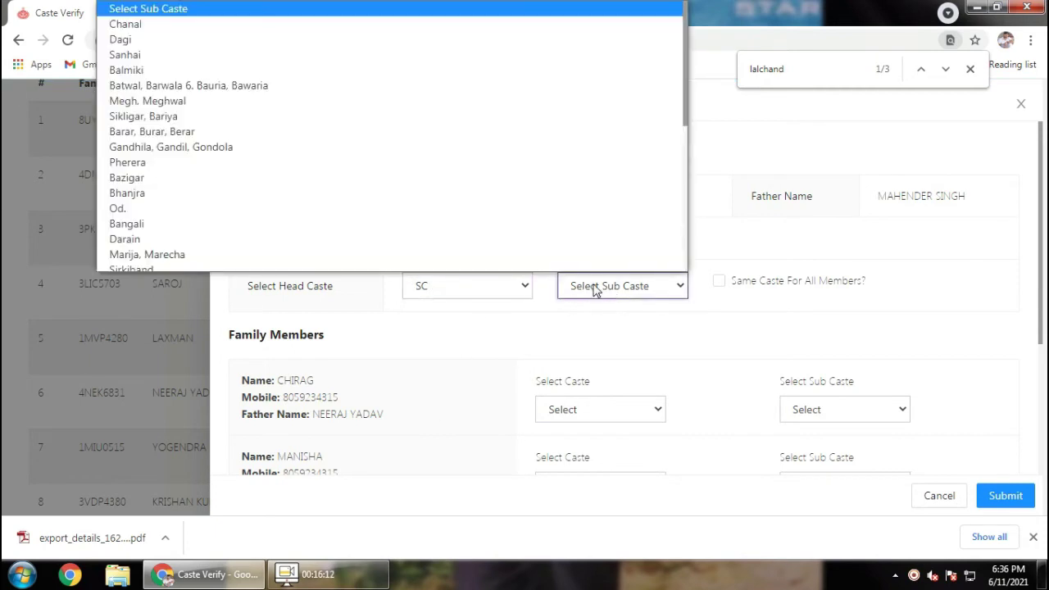
scroll(145, 123, down, 5)
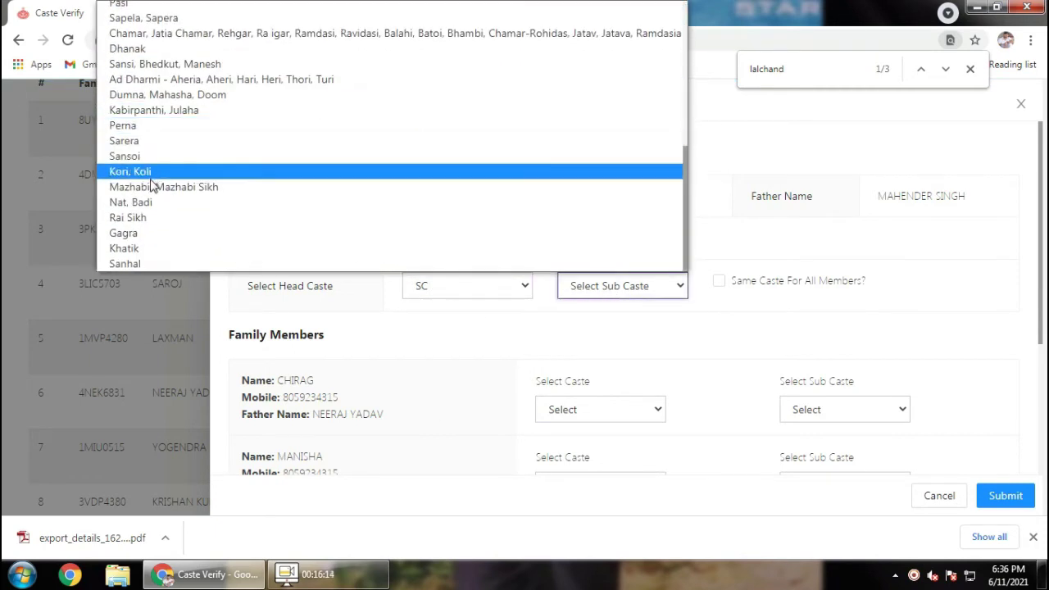
scroll(122, 196, up, 6)
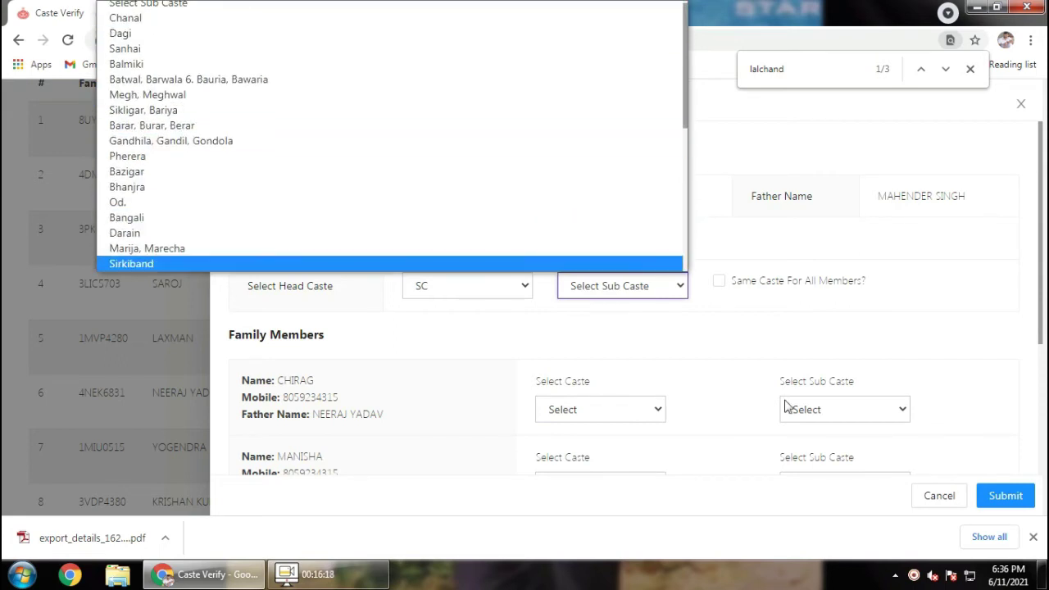
click(721, 340)
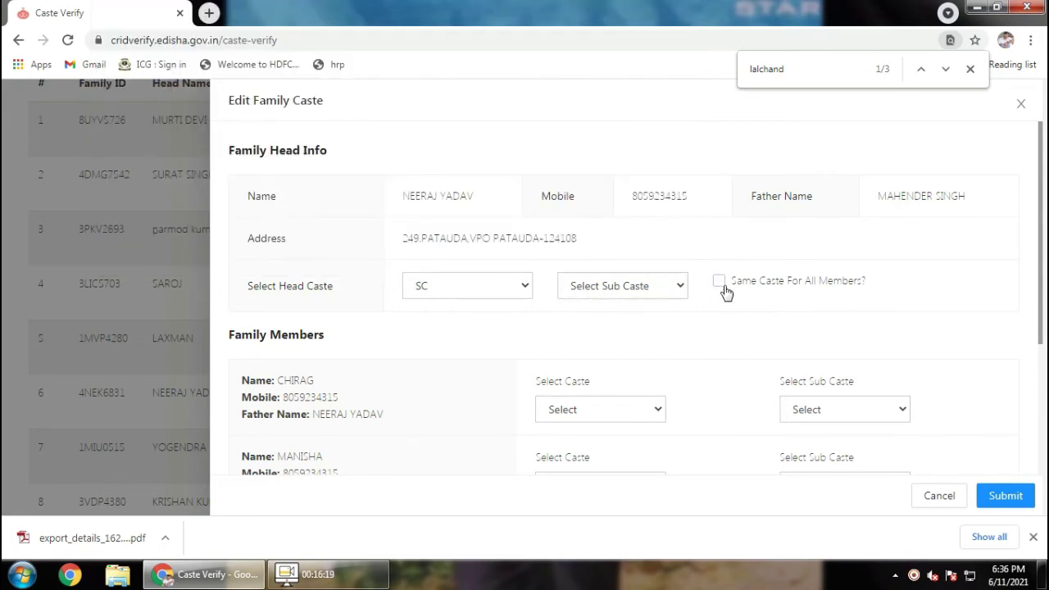
click(428, 283)
click(425, 383)
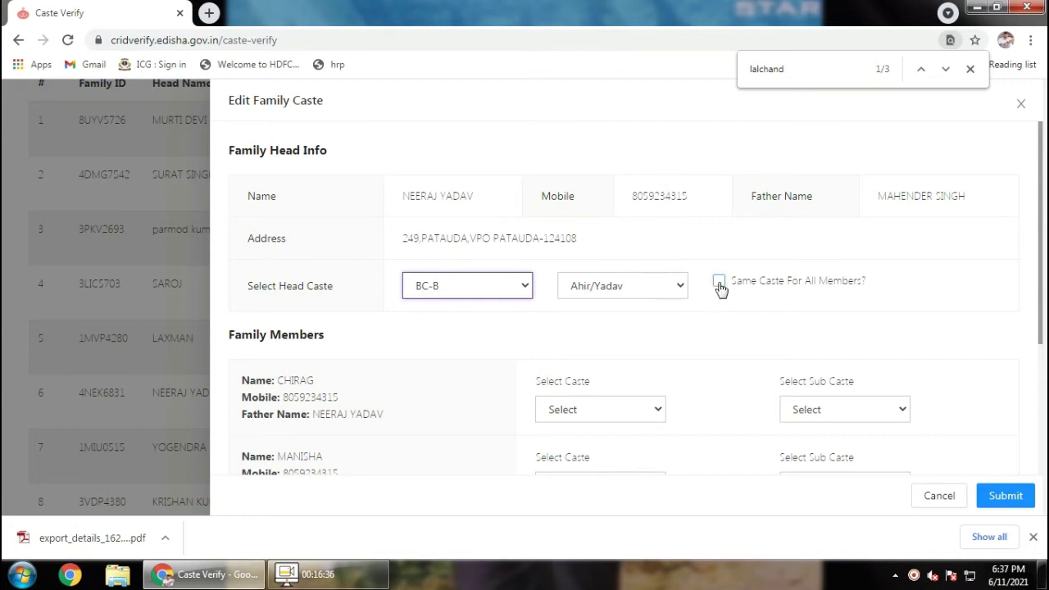
Check all members show BC-B / Ahir/Yadav, then open the downloaded export_details PDF.
scroll(889, 304, down, 1)
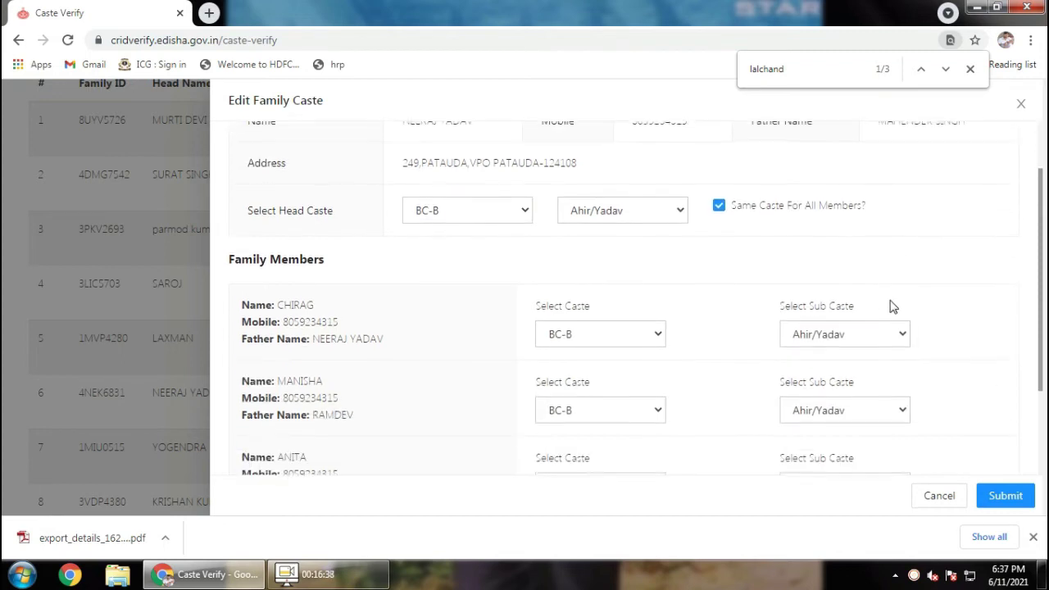
scroll(538, 320, down, 1)
scroll(442, 281, down, 1)
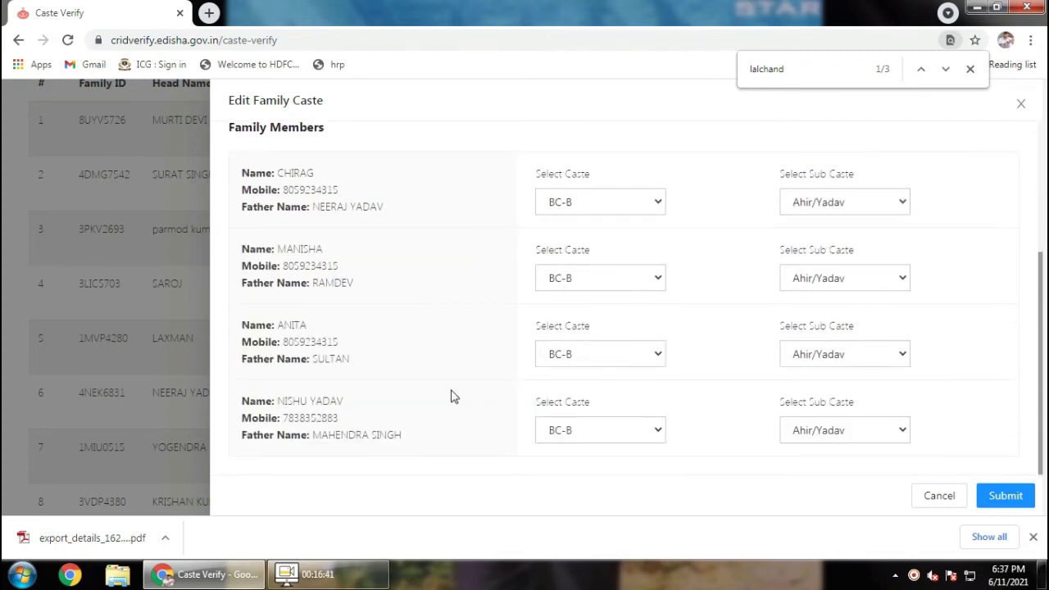
scroll(450, 395, up, 2)
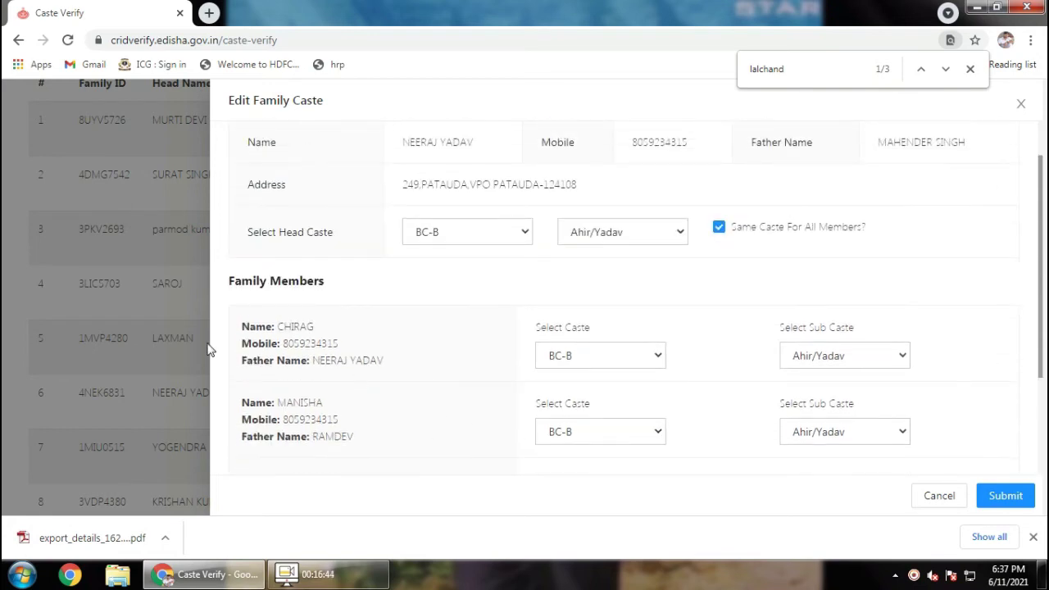
scroll(238, 347, down, 1)
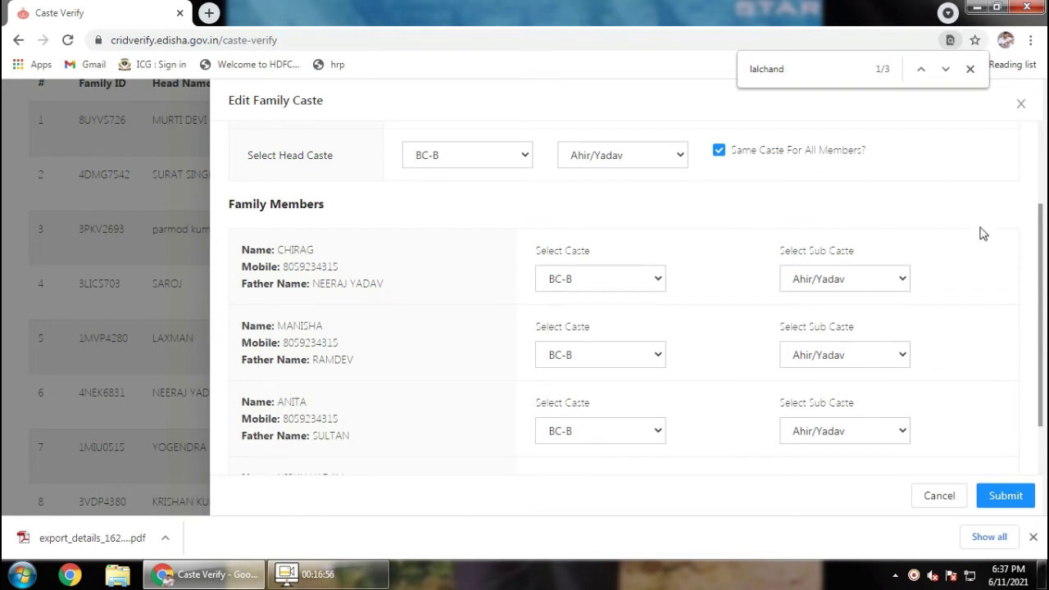
scroll(761, 180, up, 4)
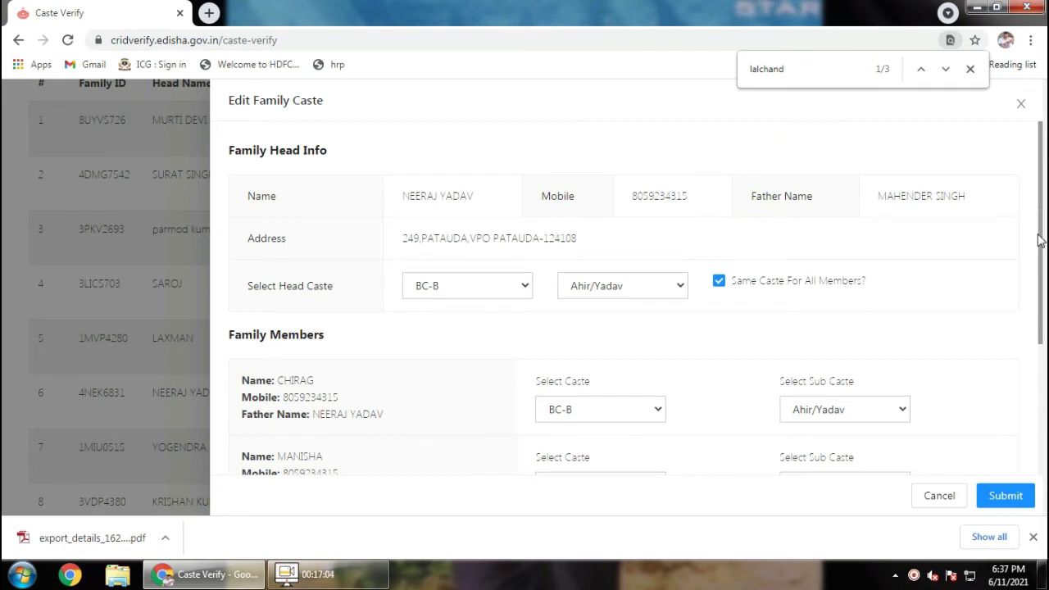
scroll(1035, 262, down, 1)
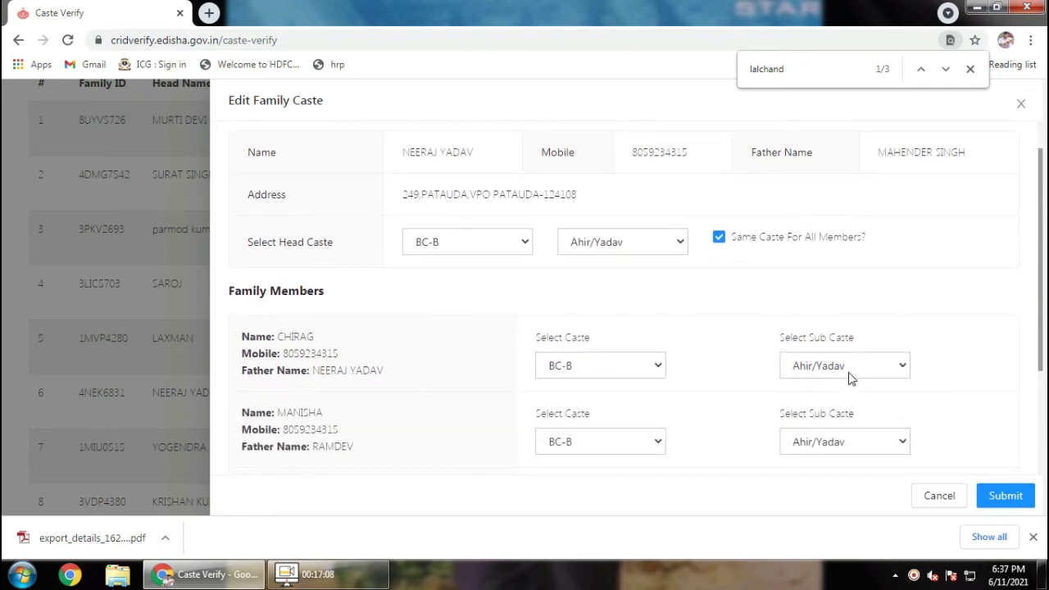
click(94, 537)
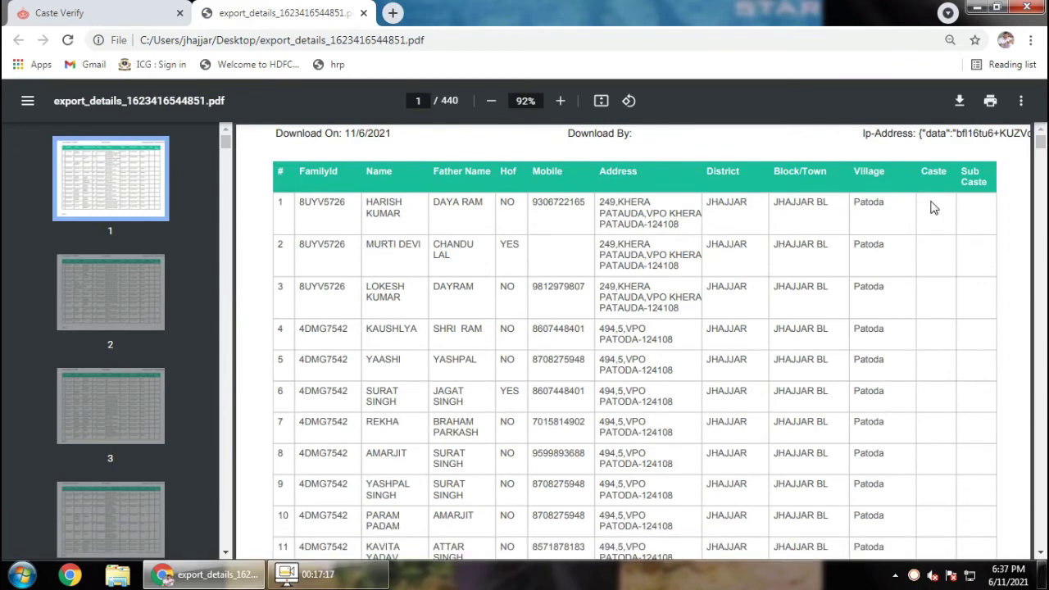
Scroll the export_details PDF to confirm blank Caste columns, then return to the Caste Verify tab.
scroll(540, 276, down, 4)
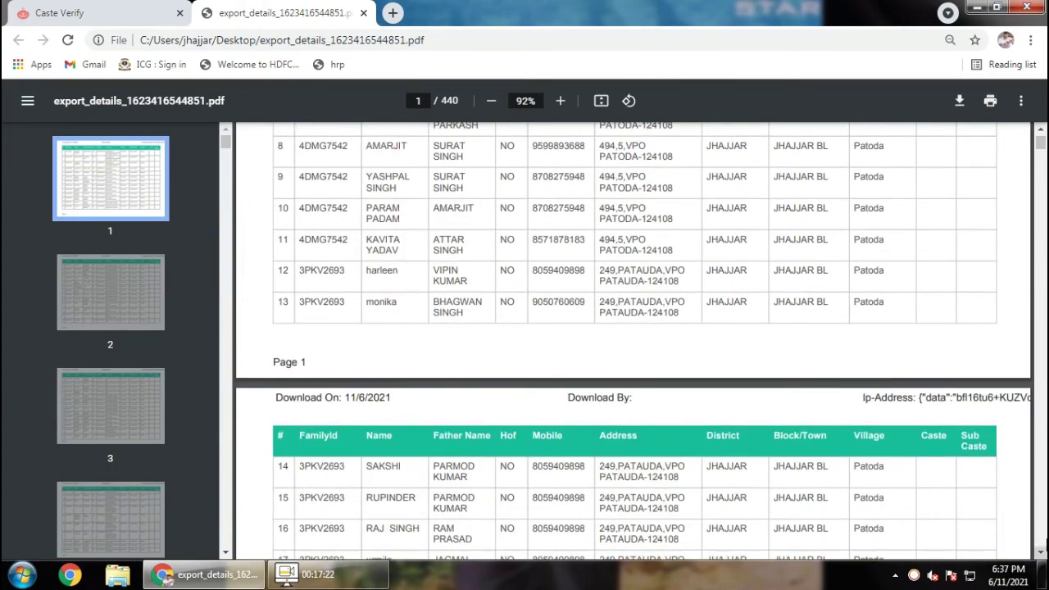
scroll(889, 435, up, 4)
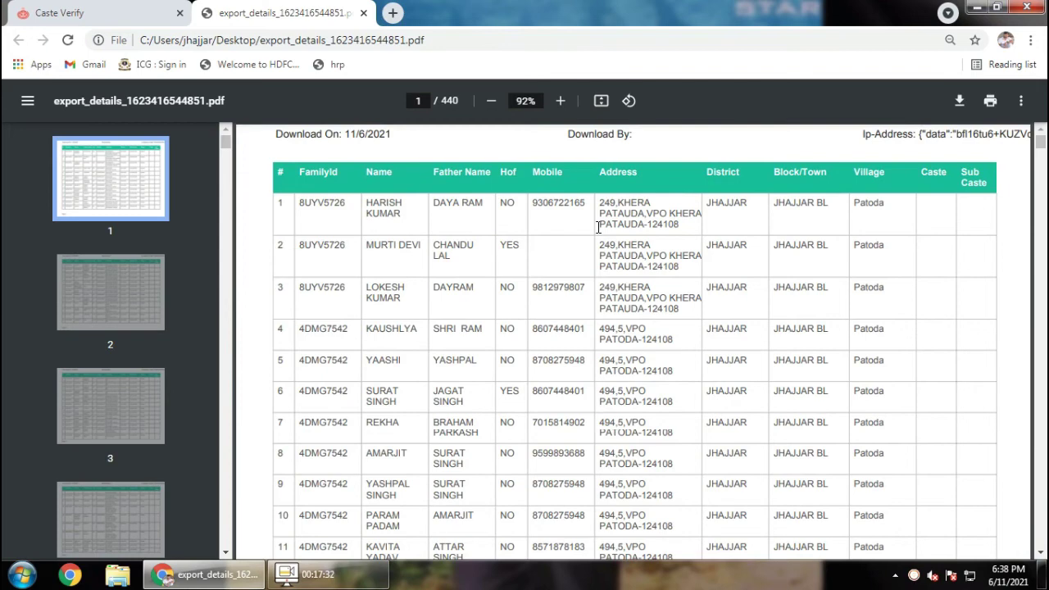
click(82, 10)
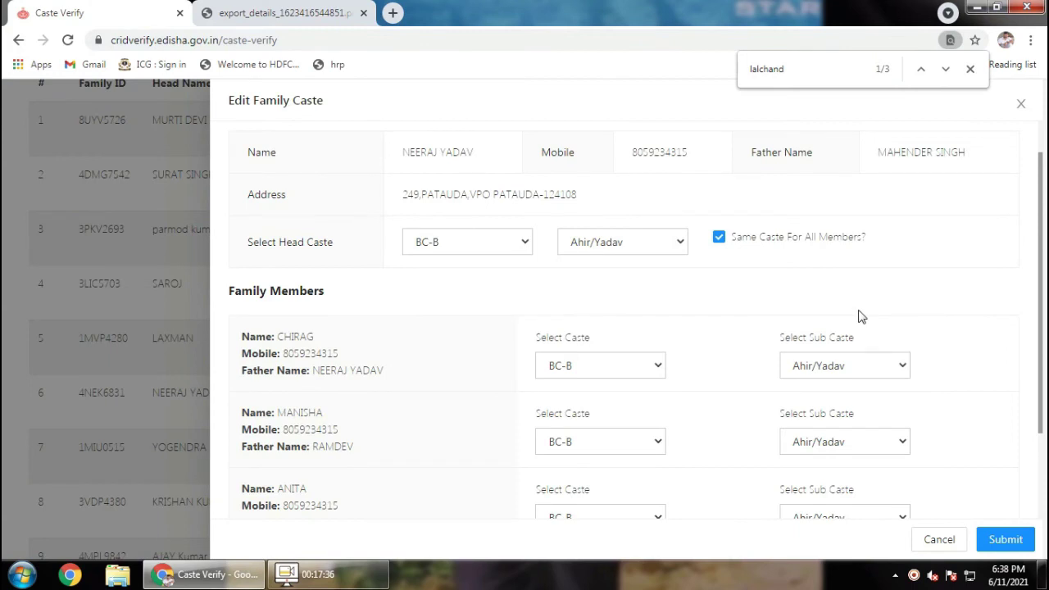
Check that all four members read BC-B / Ahir/Yadav and submit the Edit Family Caste form.
scroll(858, 314, up, 1)
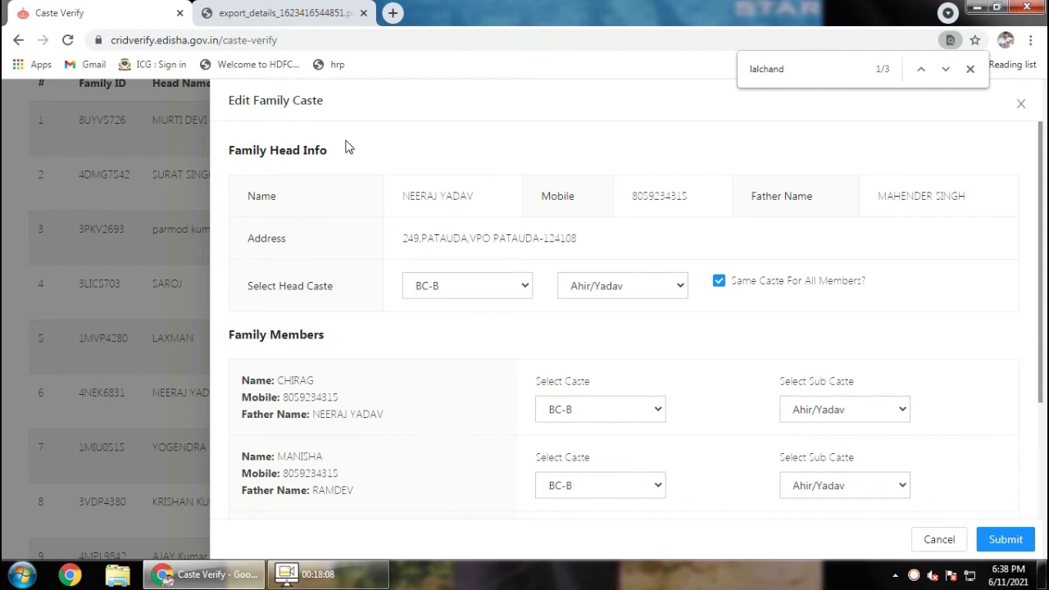
mouse_move(1042, 246)
mouse_down()
mouse_move(1032, 364)
mouse_move(1034, 229)
mouse_up()
drag(1039, 176, 1038, 195)
scroll(1033, 223, down, 3)
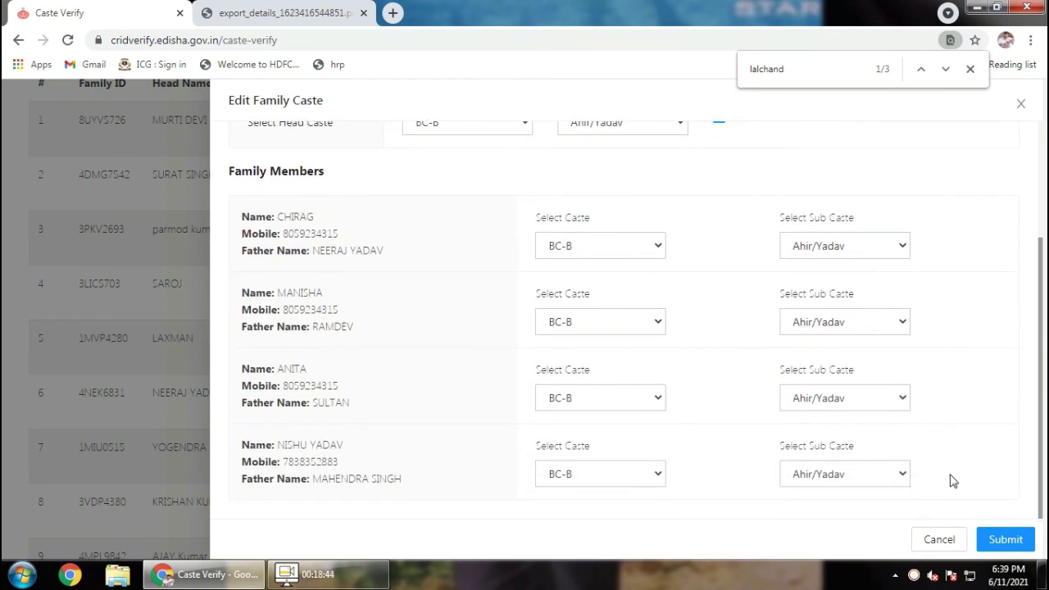
click(998, 542)
Confirm the caste update, dismiss the success notice, and show the Verified list with one family.
click(608, 131)
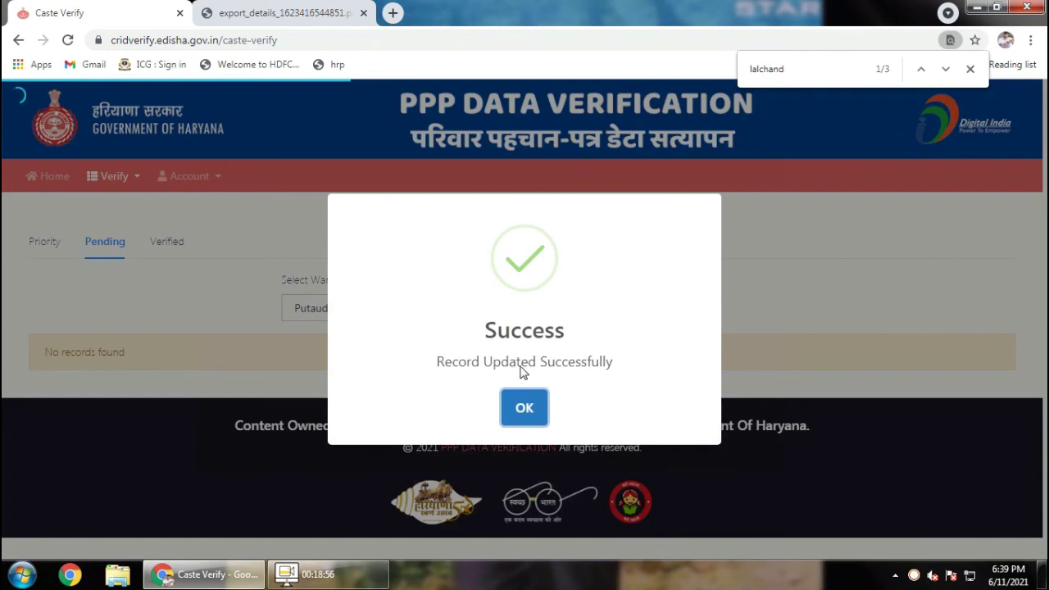
click(525, 414)
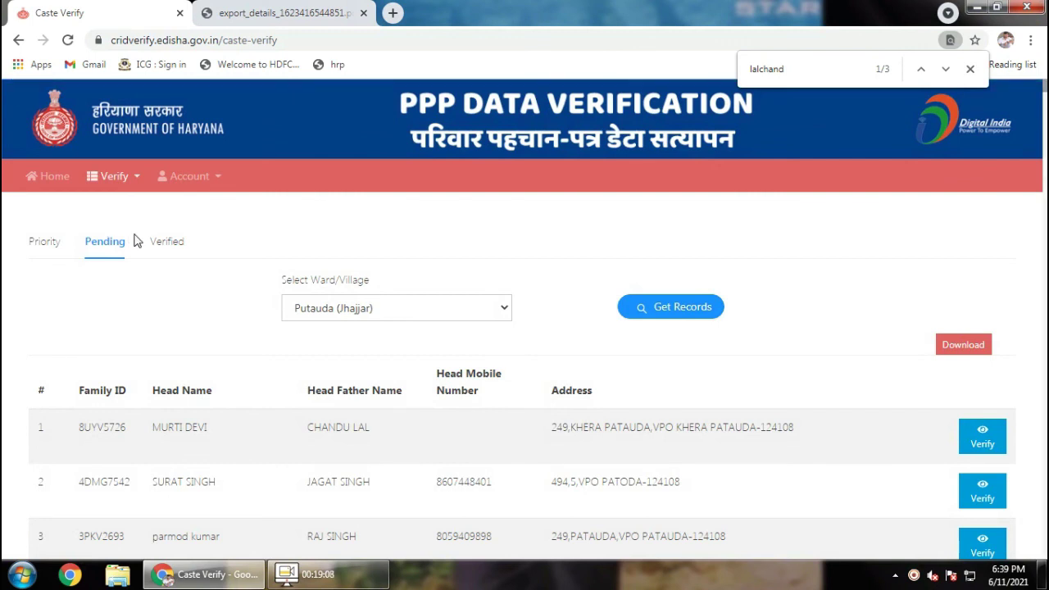
click(163, 246)
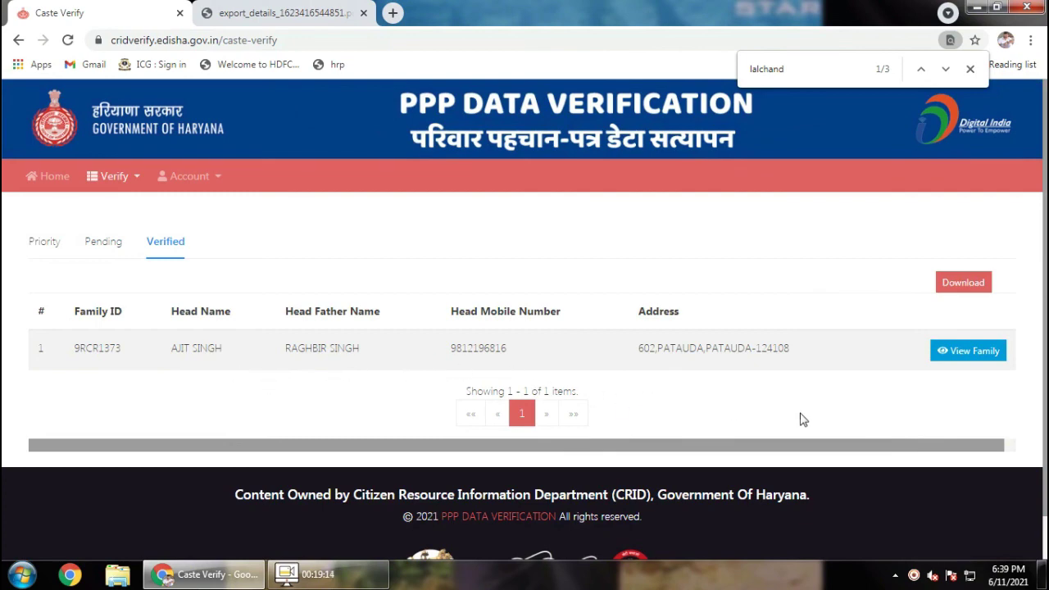
Switch to the Priority list, select the family's details, and reload records for Putauda (Jhajjar).
click(46, 242)
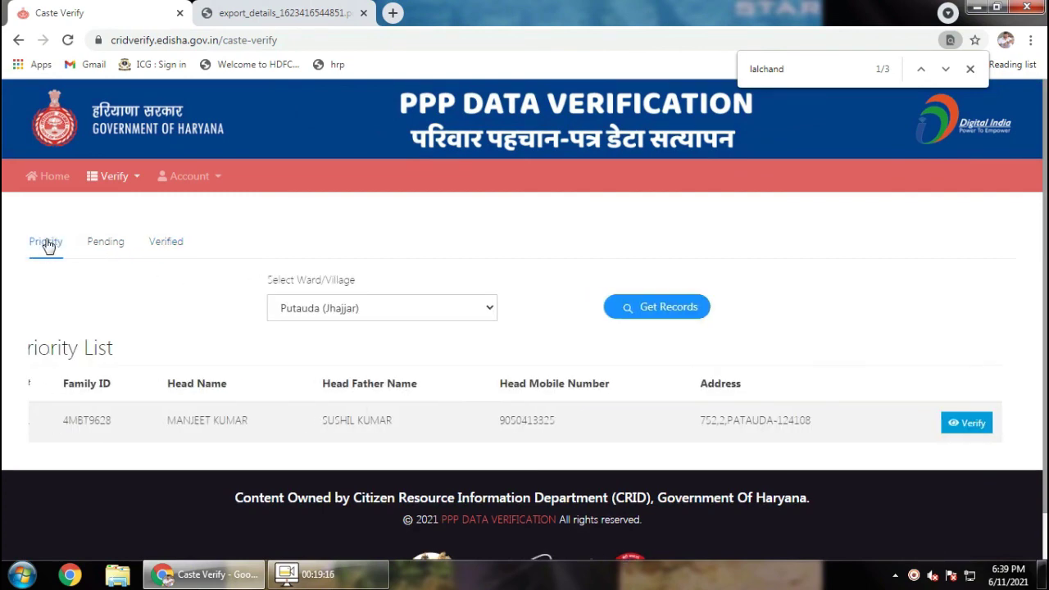
drag(147, 421, 973, 429)
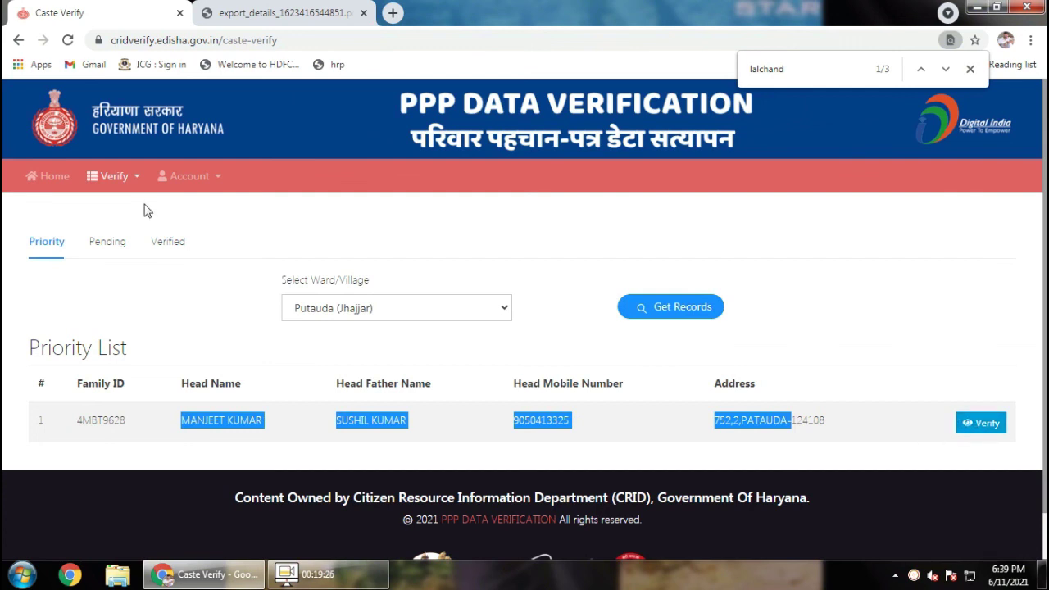
mouse_move(137, 187)
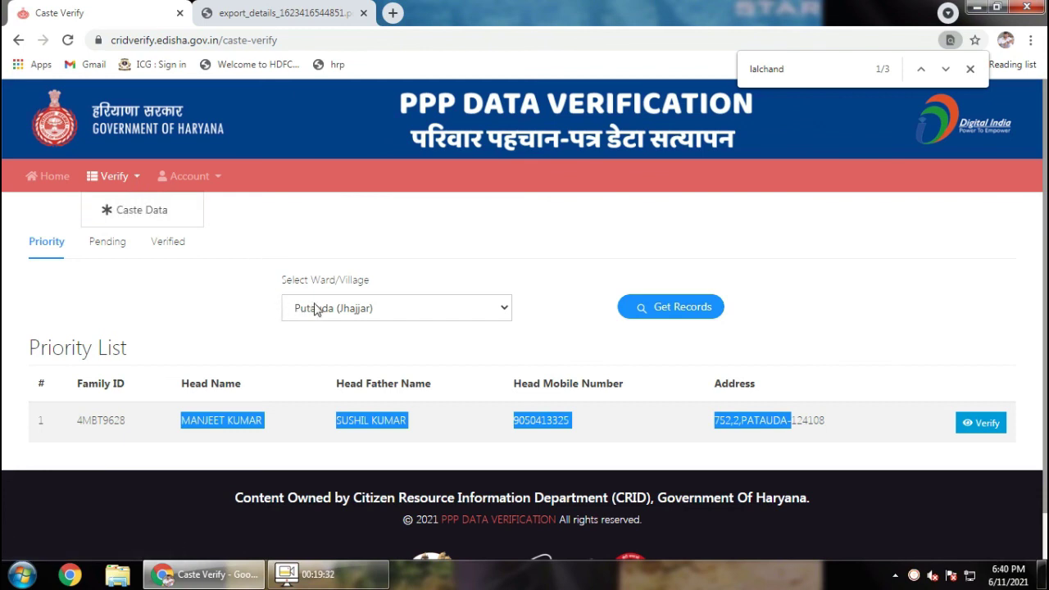
click(647, 315)
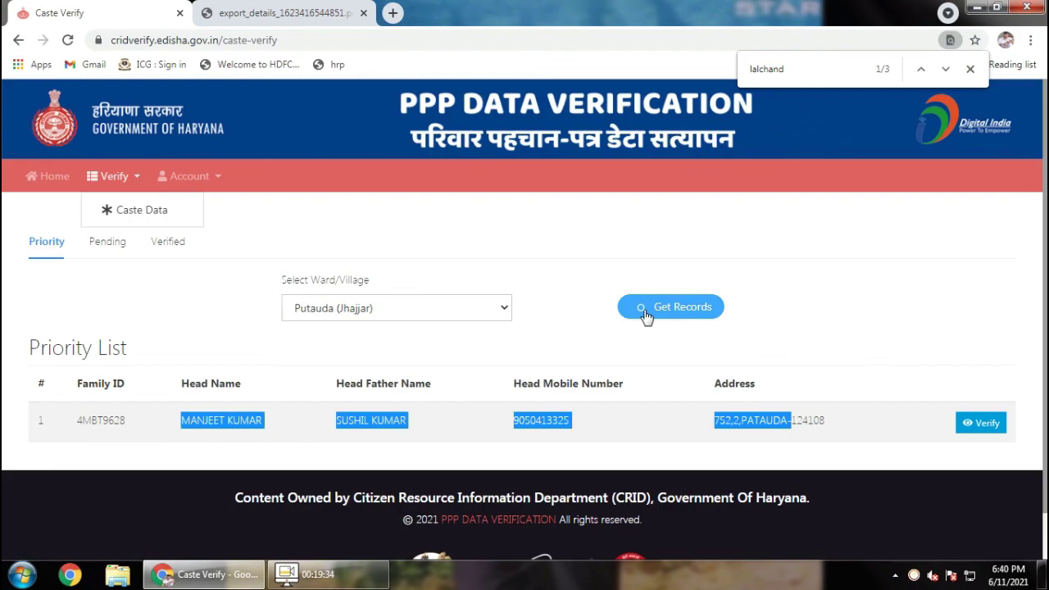